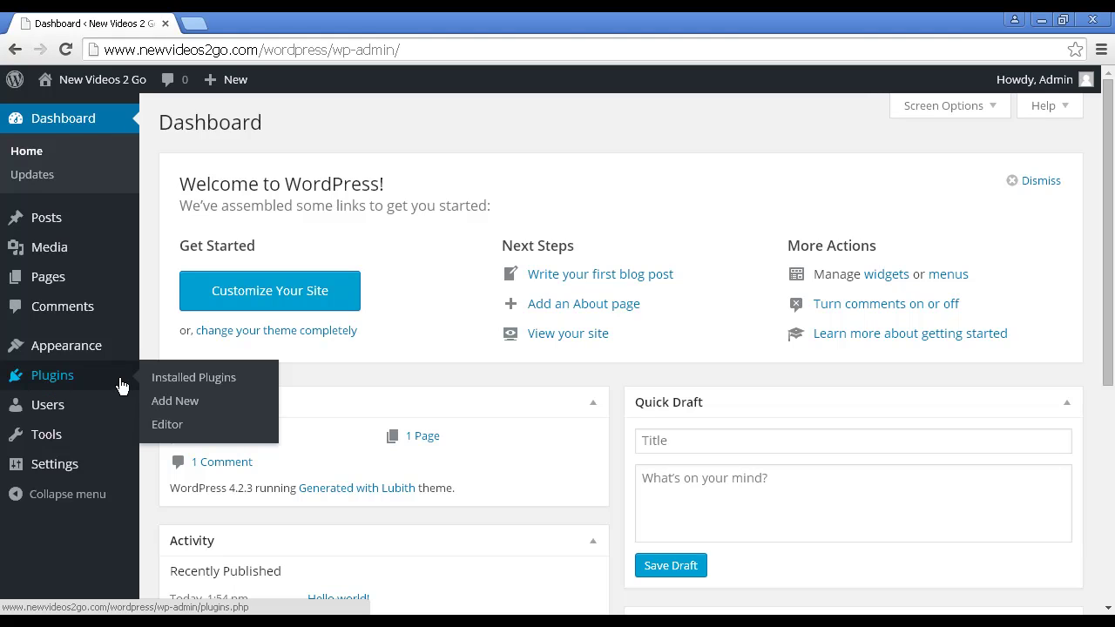
# Step: Search the WordPress plugin directory for "shareaholic" to add a new plugin
pyautogui.click(172, 403)
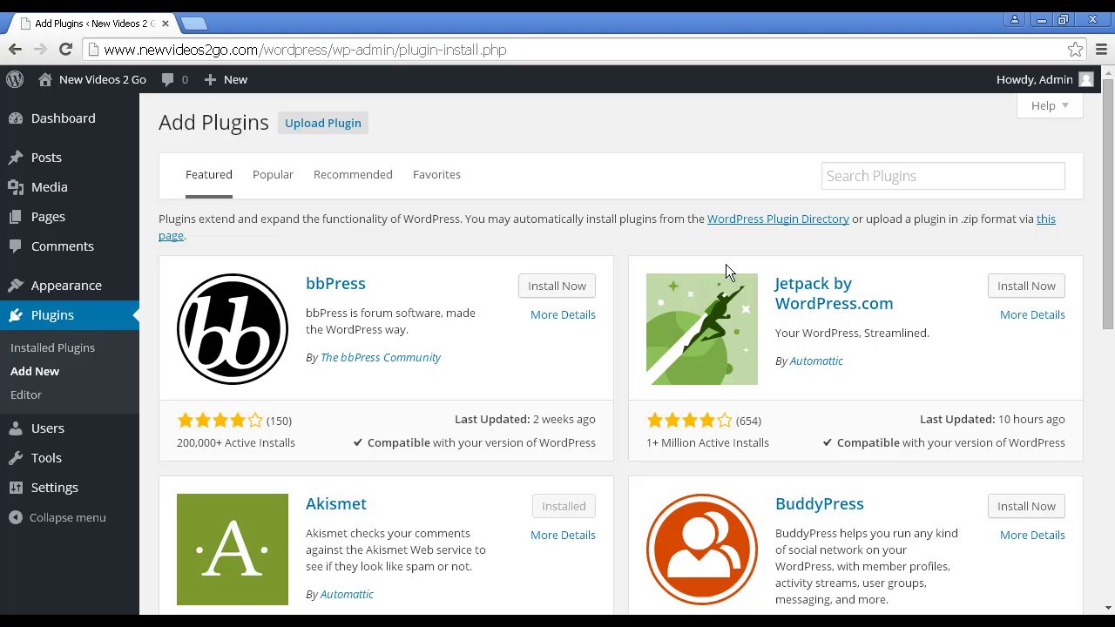
pyautogui.click(858, 175)
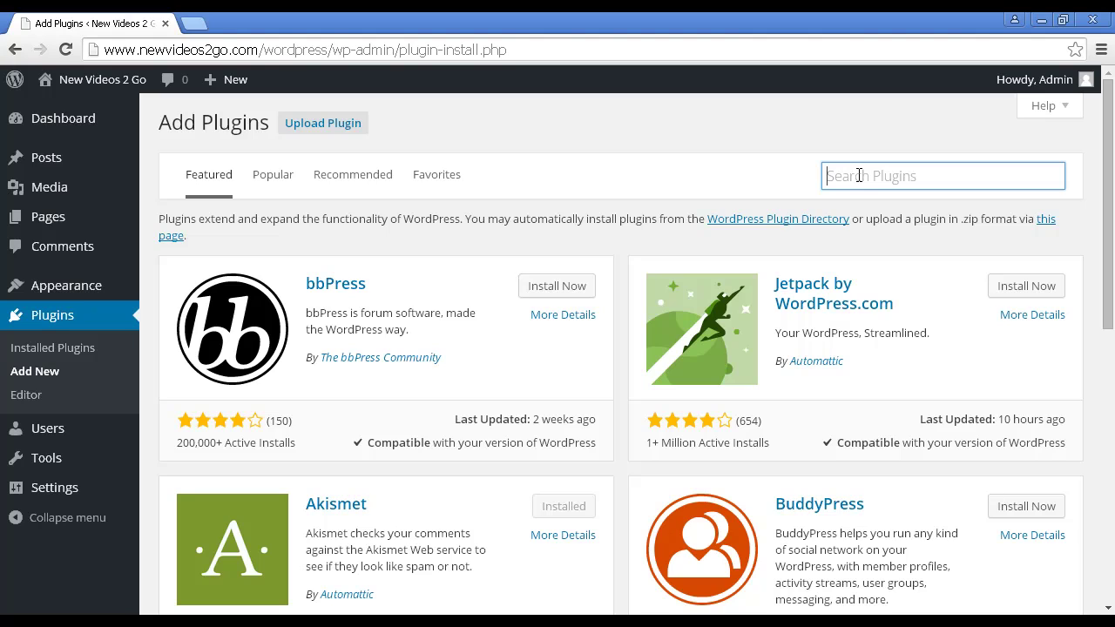
pyautogui.write('sharea')
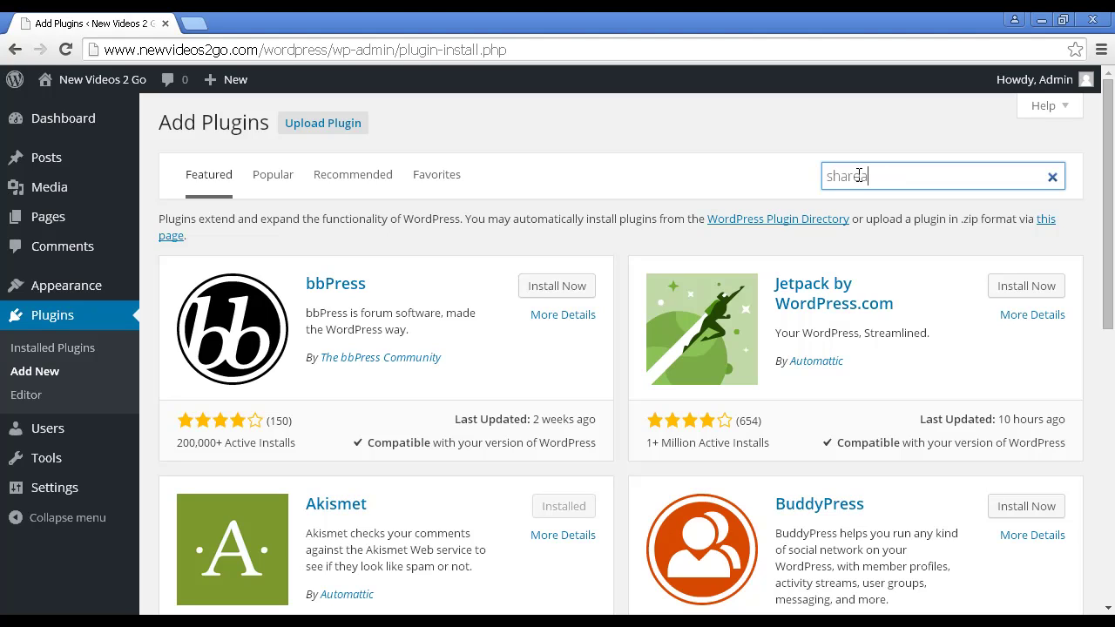
pyautogui.write('holic')
pyautogui.press('Return')
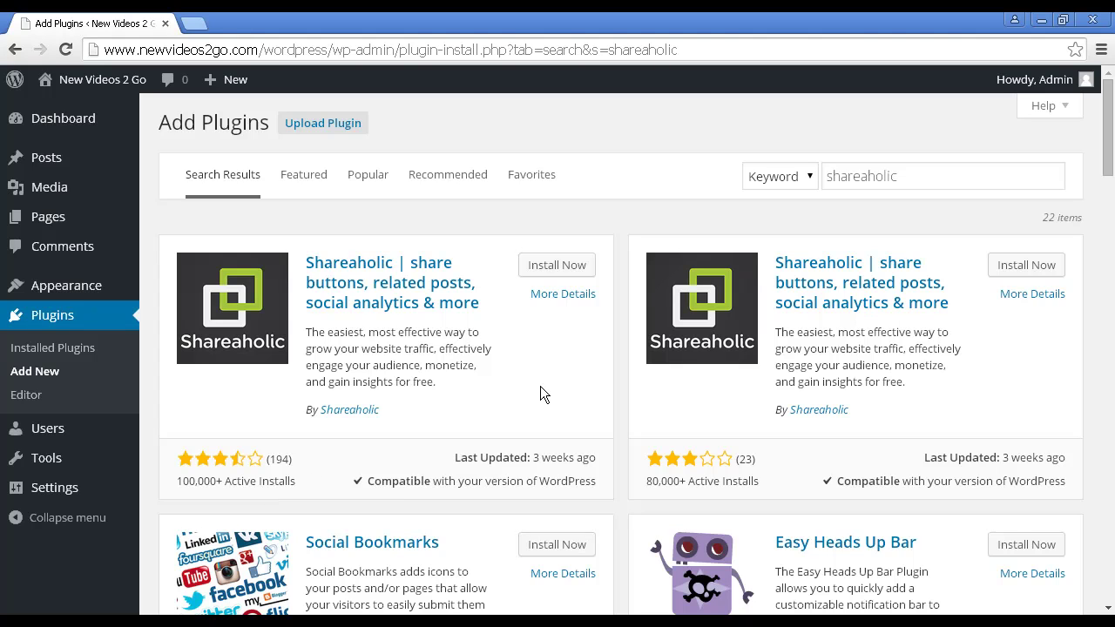
# Step: Install and activate the Shareaholic plugin for share buttons, related posts and social analytics, choosing the first search result
pyautogui.click(562, 269)
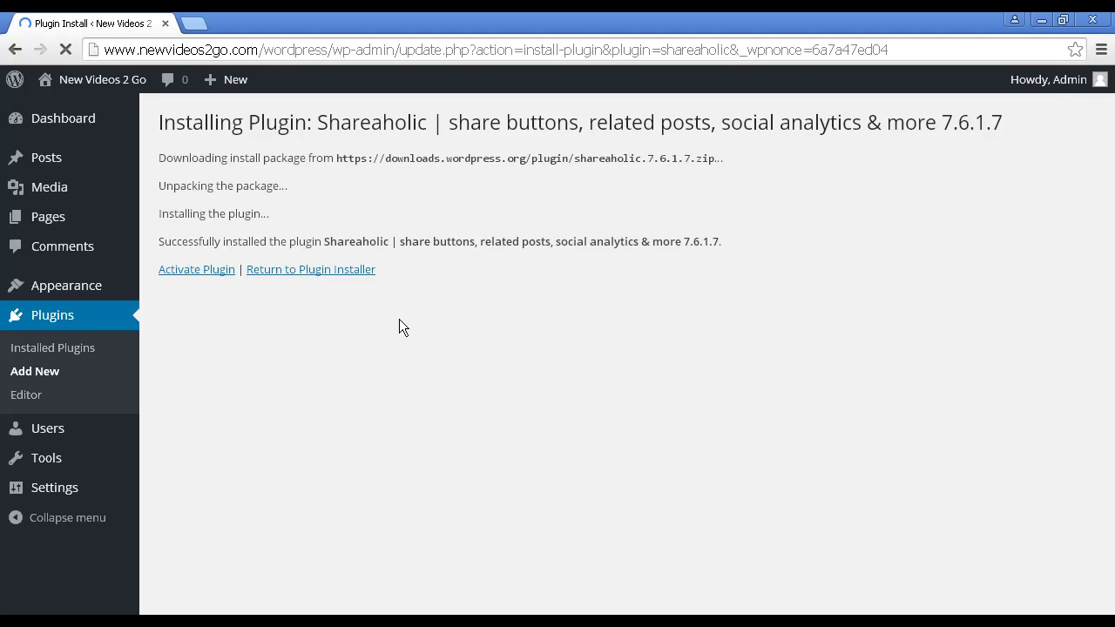
pyautogui.click(211, 275)
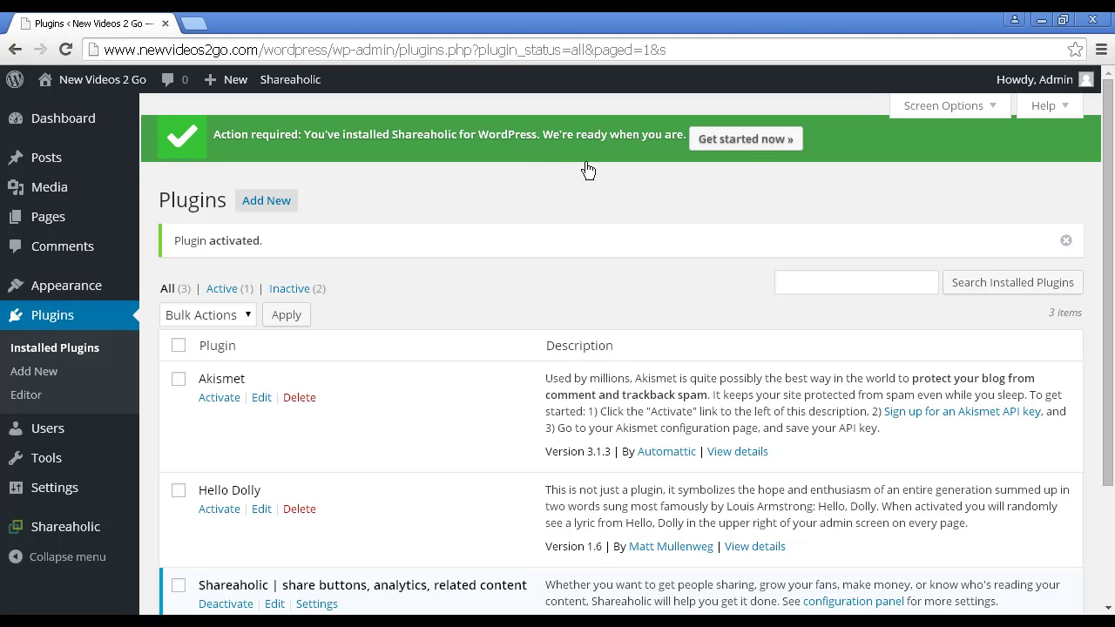
# Step: Get started with Shareaholic and save its App Manager settings with the default related content and share button placements
pyautogui.click(753, 142)
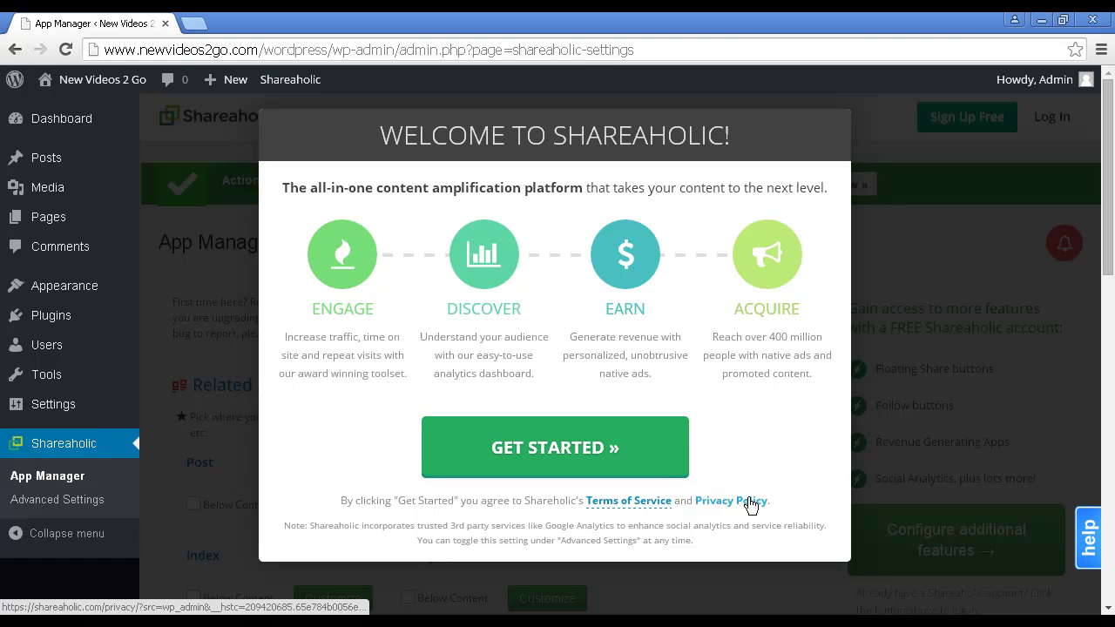
pyautogui.click(558, 454)
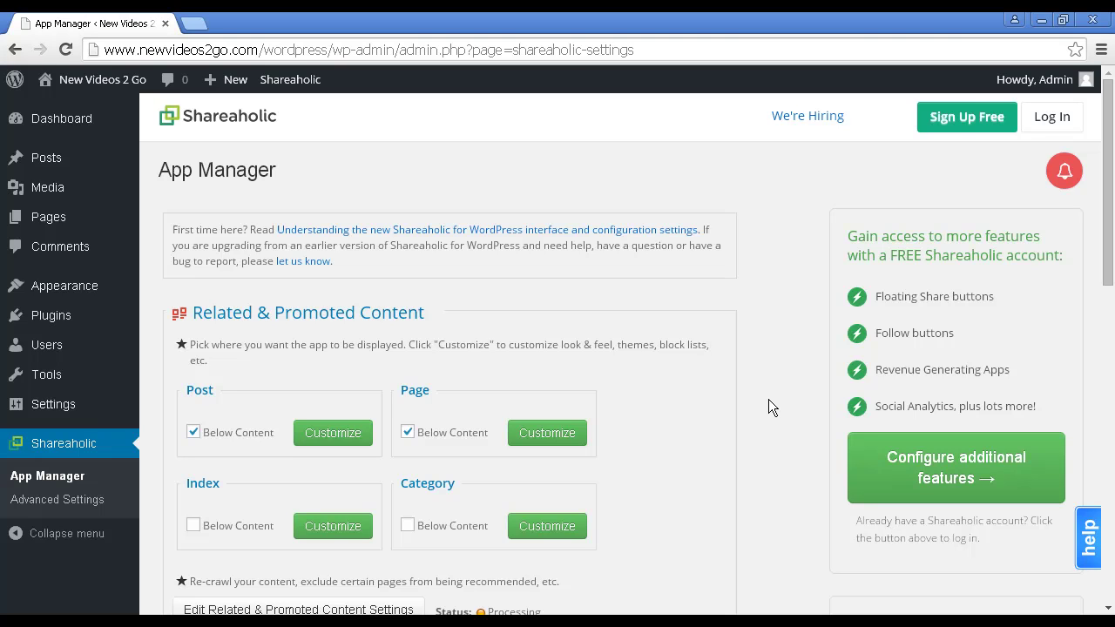
pyautogui.scroll(-1, 768, 380)
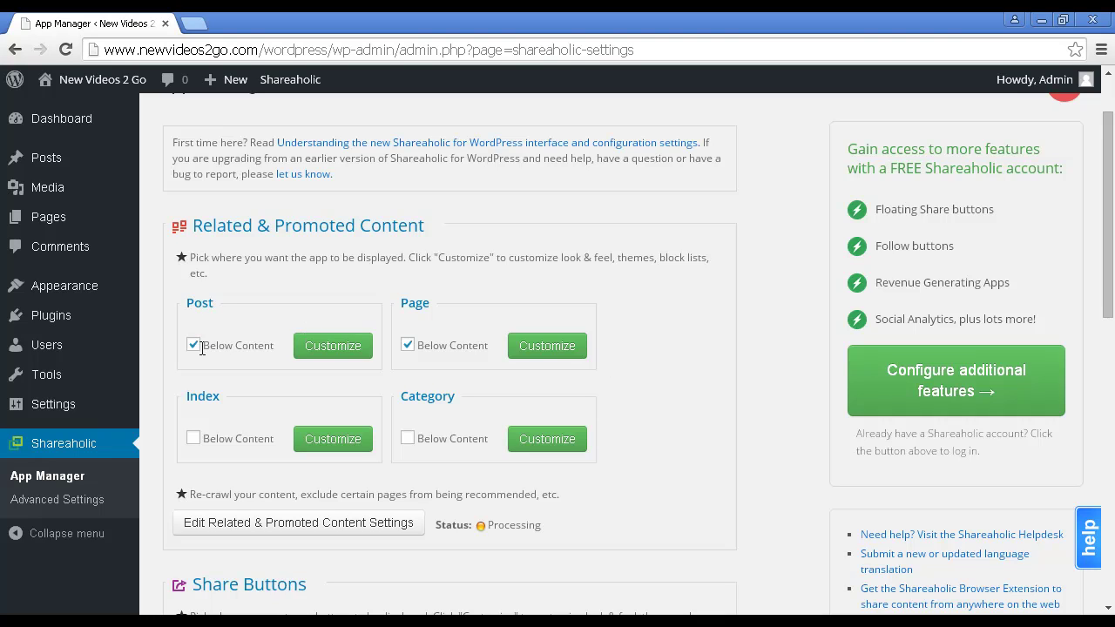
pyautogui.scroll(-2, 708, 404)
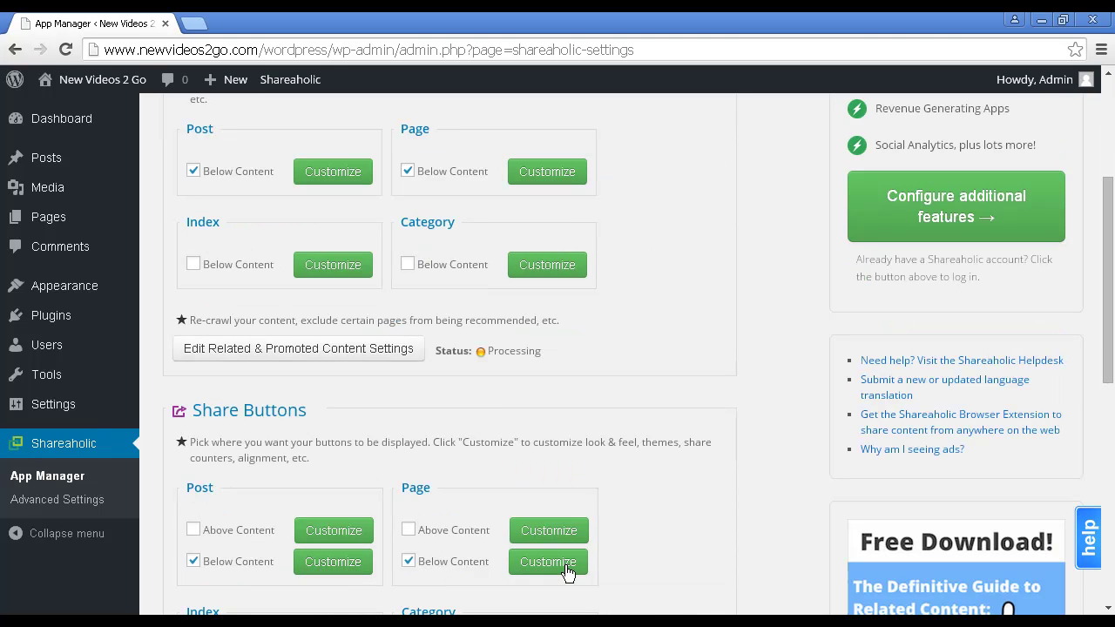
pyautogui.scroll(-1, 684, 521)
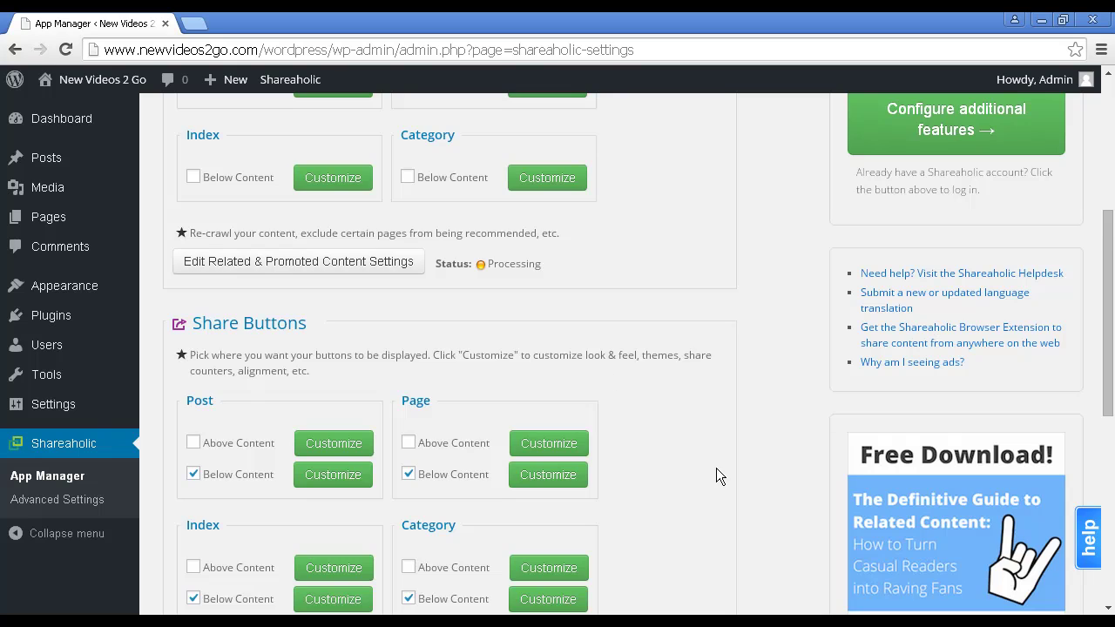
pyautogui.scroll(-1, 716, 470)
pyautogui.scroll(-3, 716, 474)
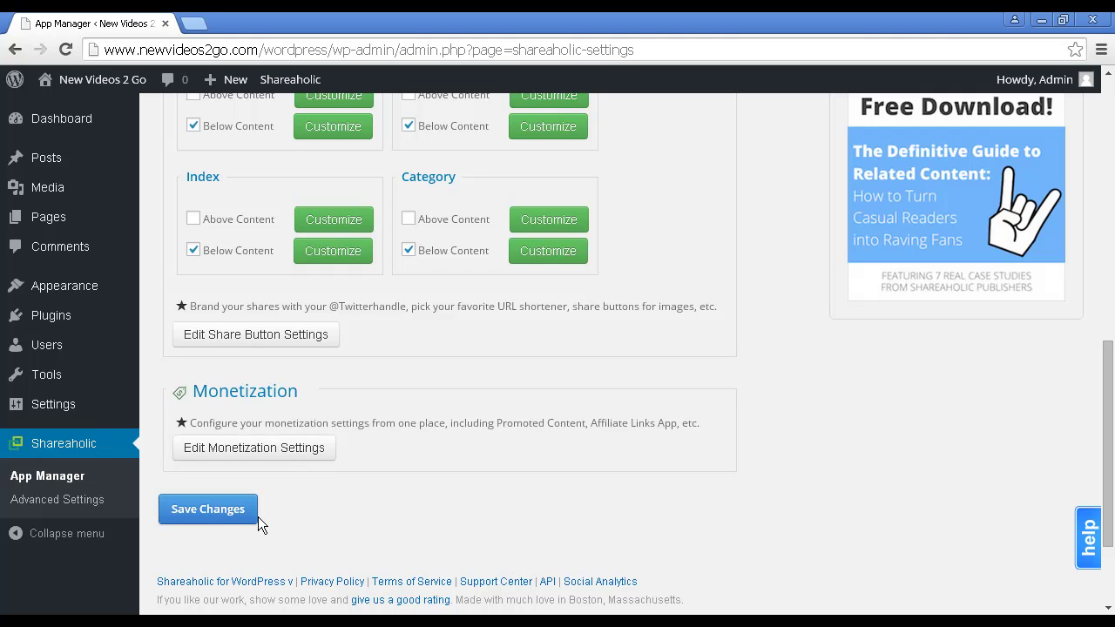
pyautogui.click(226, 516)
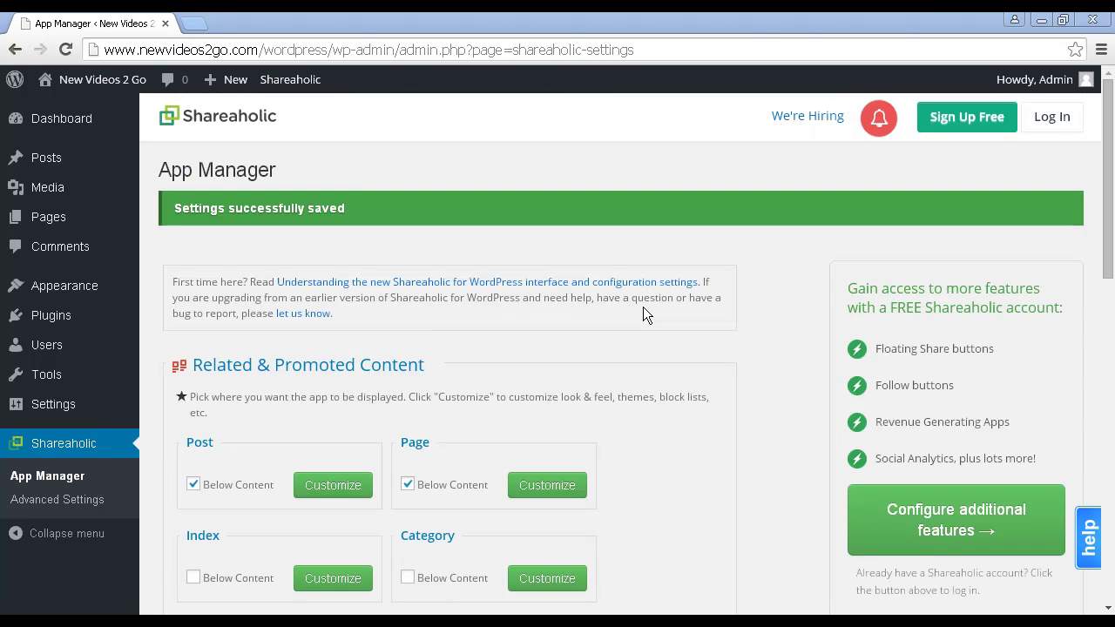
# Step: Visit the New Videos 2 Go site from the admin area to view its public pages
pyautogui.click(728, 21)
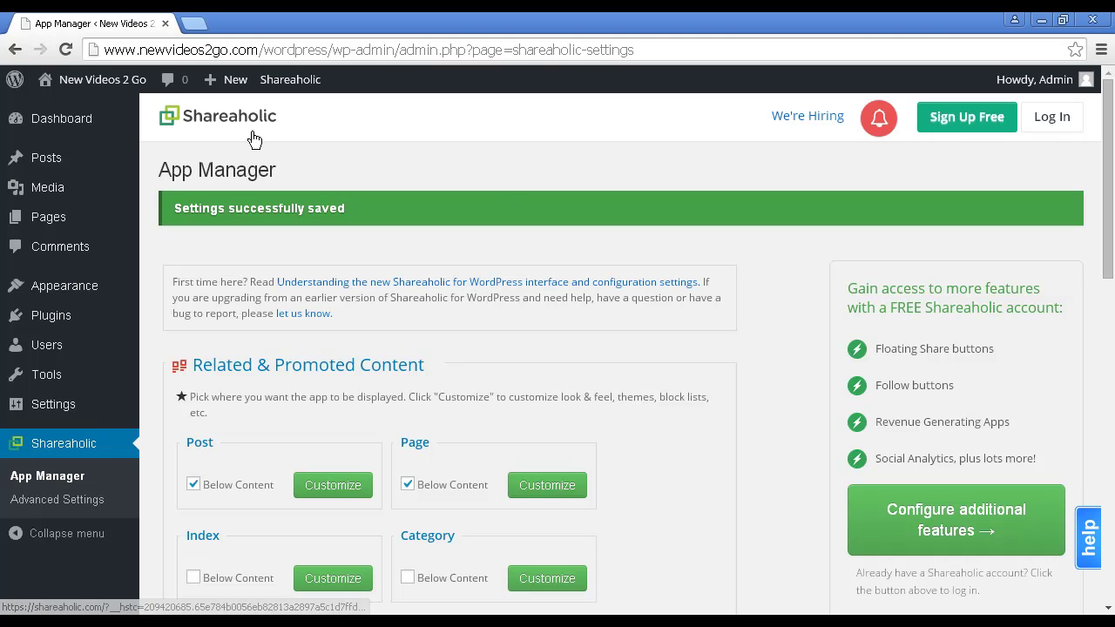
pyautogui.moveTo(83, 87)
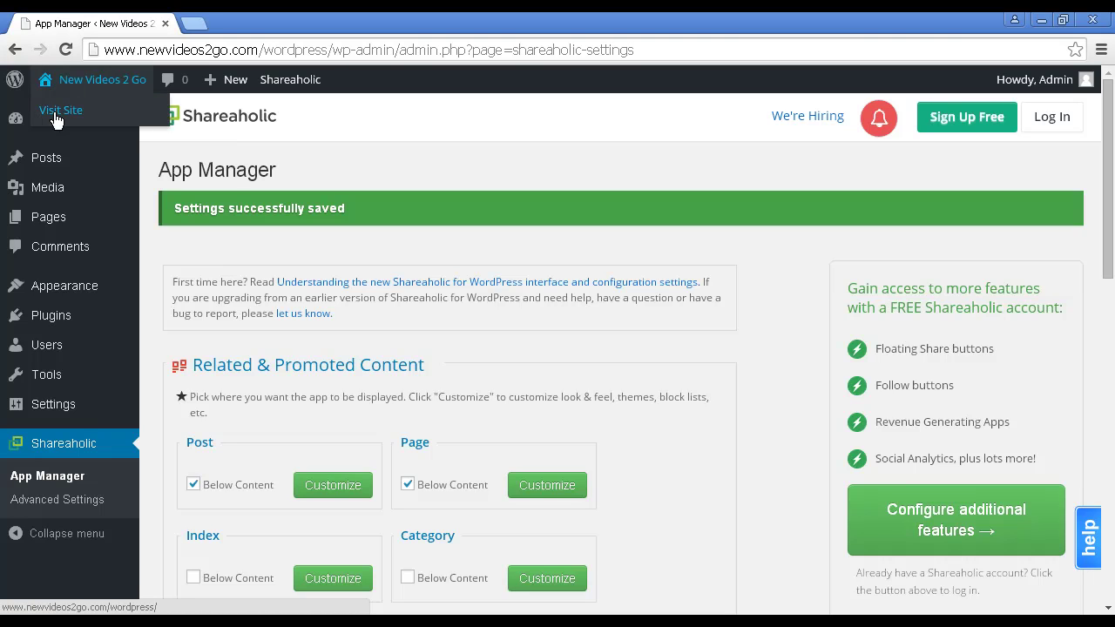
pyautogui.click(72, 114)
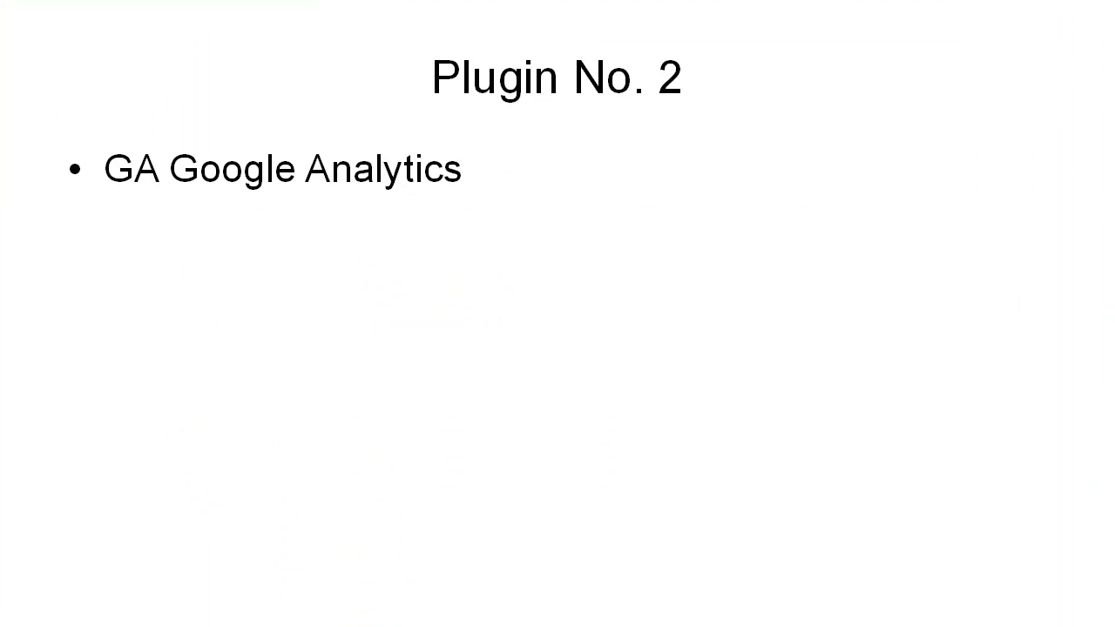
pyautogui.press('Right')
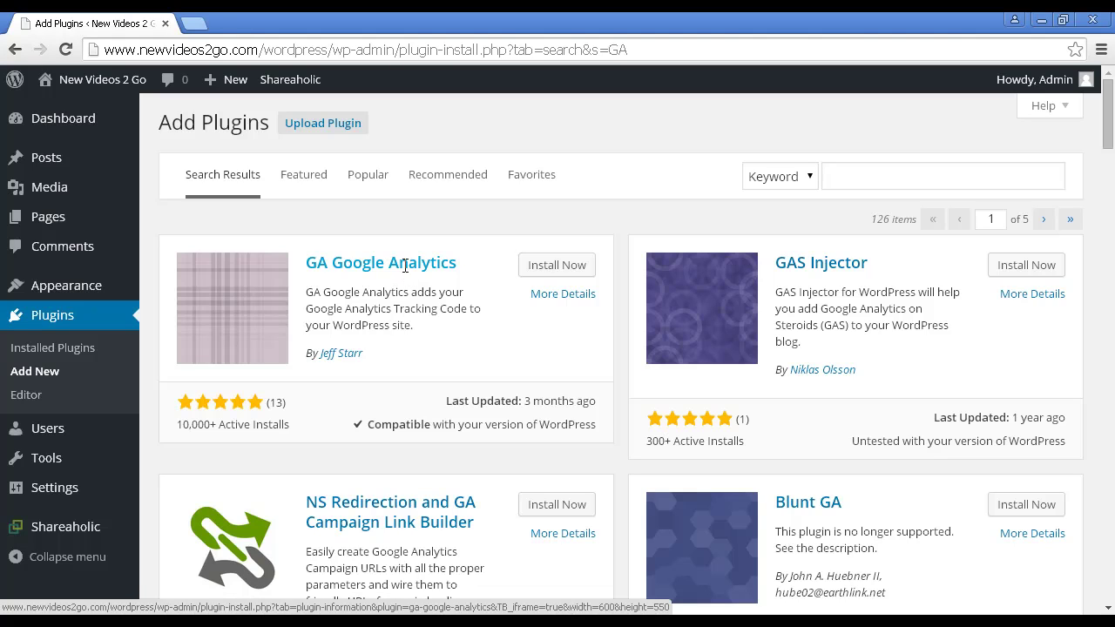
# Step: Install and activate the GA Google Analytics plugin and expand the GA Plugin Options in its settings
pyautogui.click(557, 265)
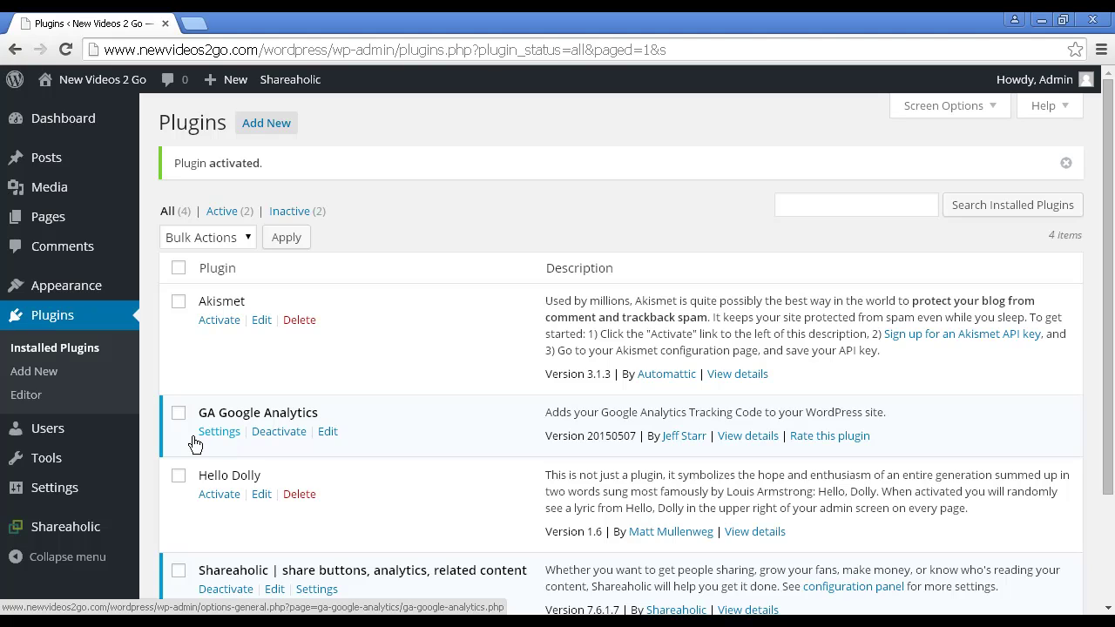
pyautogui.moveTo(49, 492)
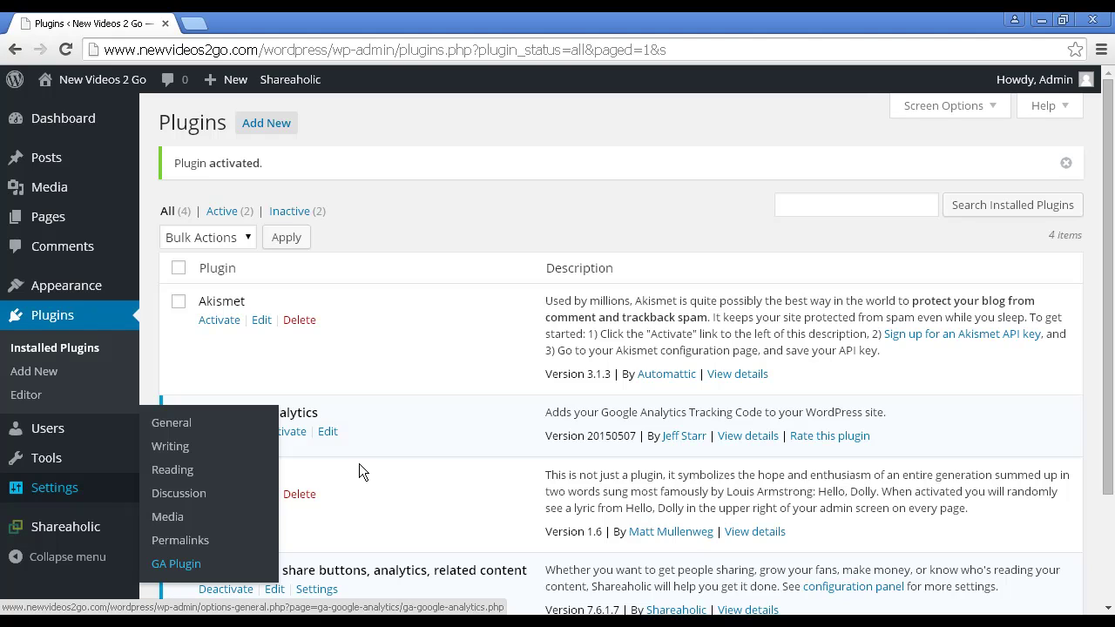
pyautogui.click(220, 435)
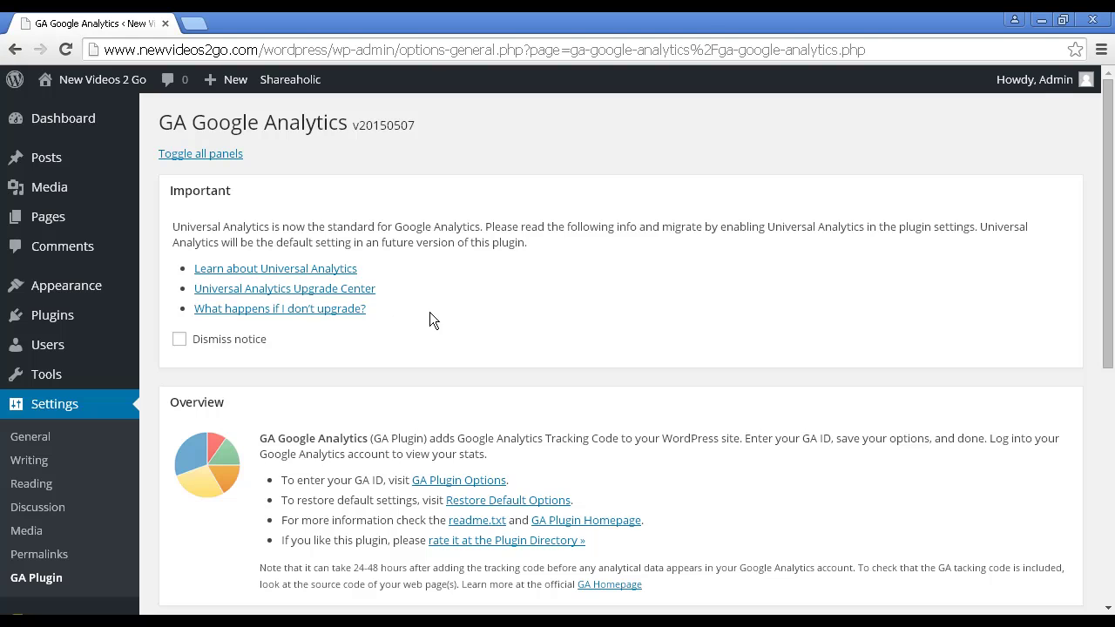
pyautogui.scroll(-5, 489, 324)
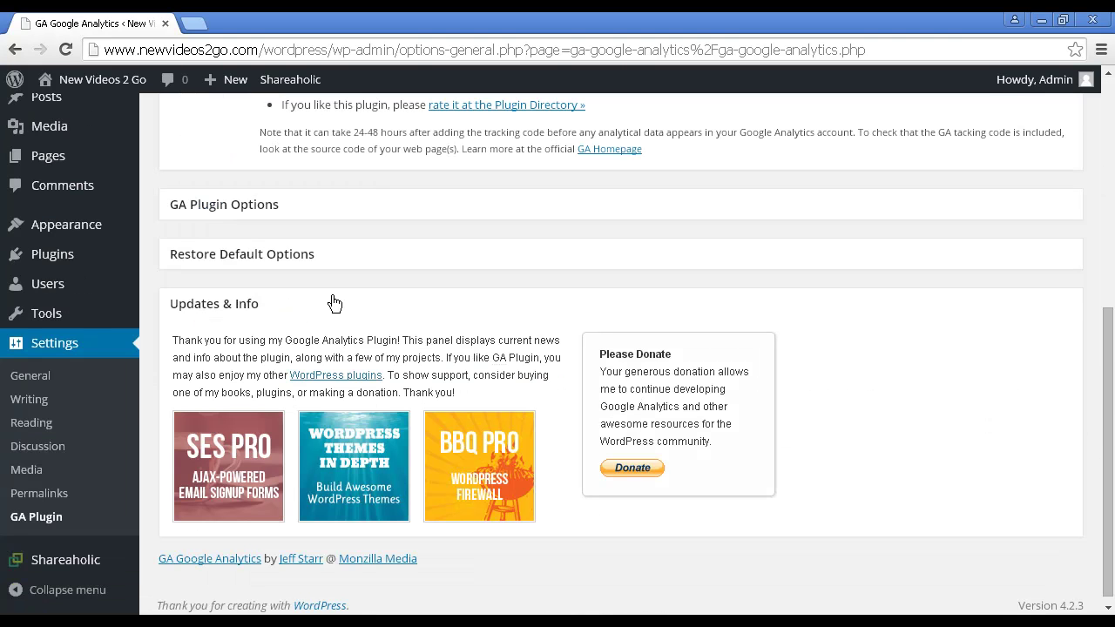
pyautogui.click(238, 214)
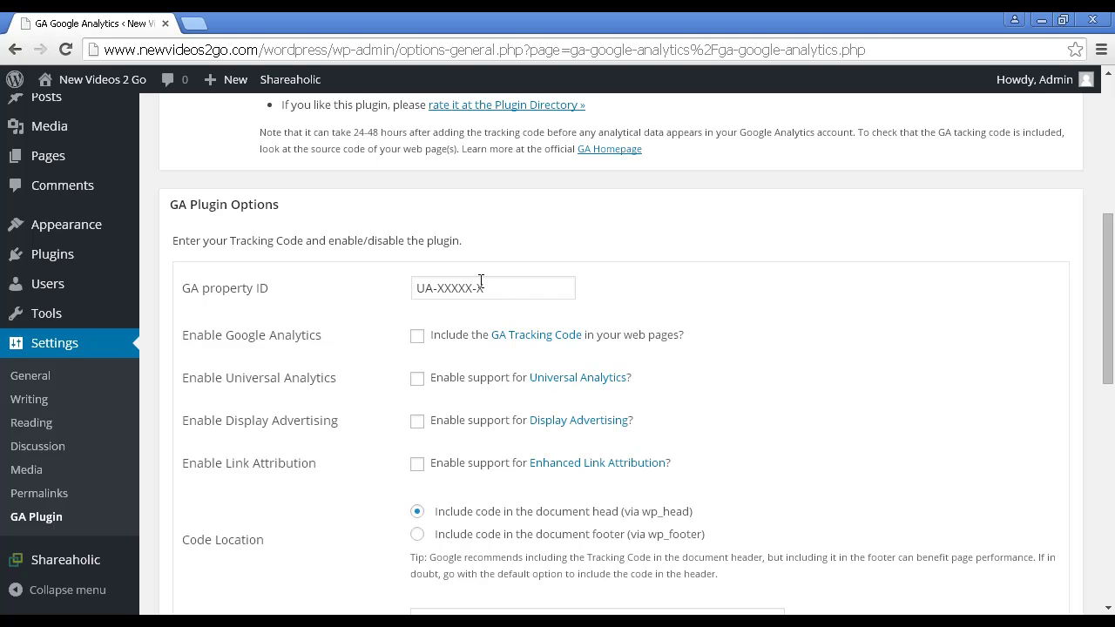
# Step: Enable the GA Tracking Code, Universal Analytics and Enhanced Link Attribution in the GA Plugin Options
pyautogui.click(417, 338)
pyautogui.click(418, 381)
pyautogui.click(417, 464)
pyautogui.scroll(-3, 670, 462)
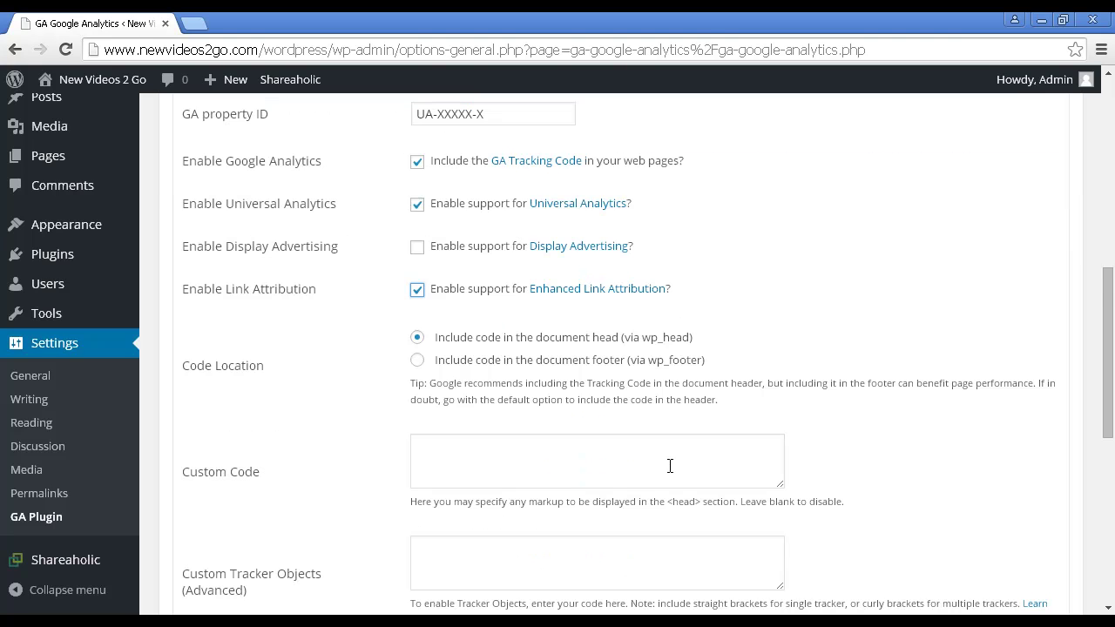
pyautogui.scroll(-1, 670, 456)
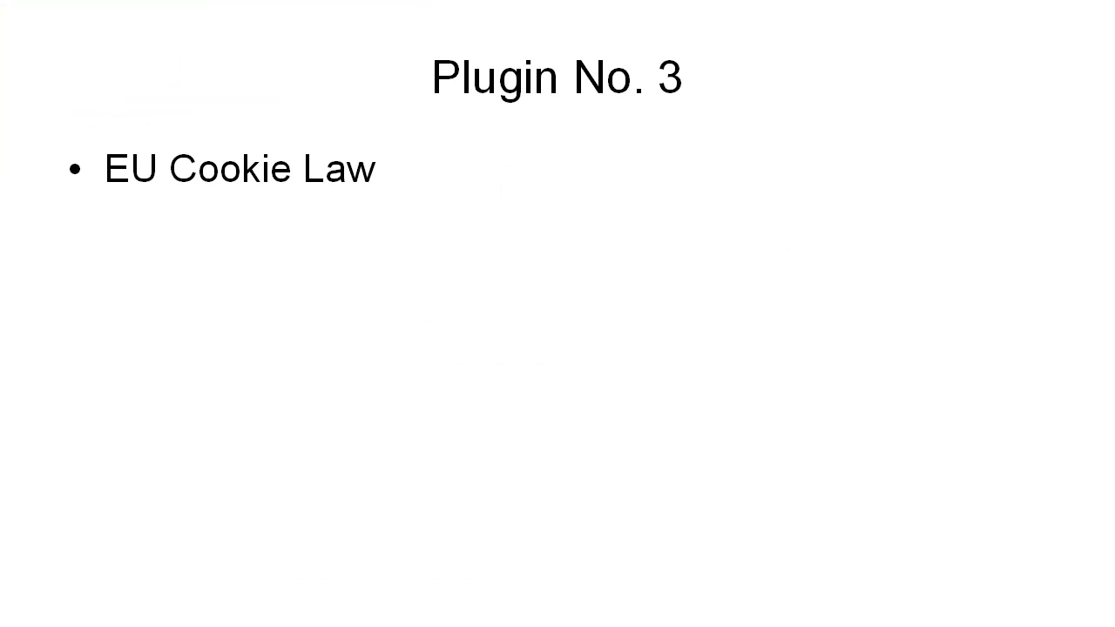
pyautogui.press('Right')
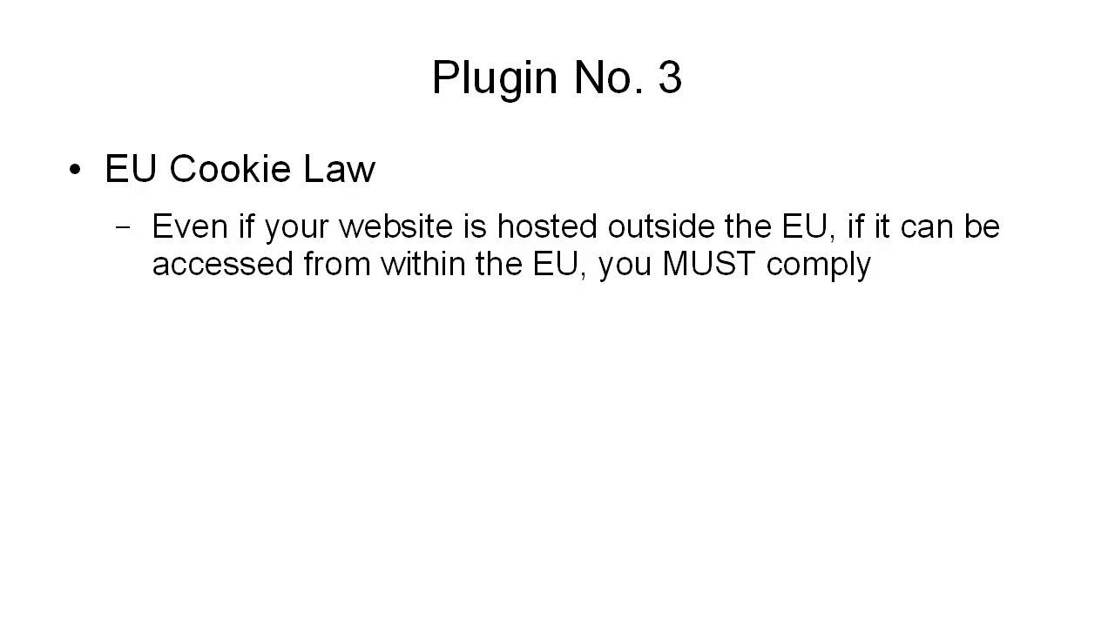
pyautogui.press('Right')
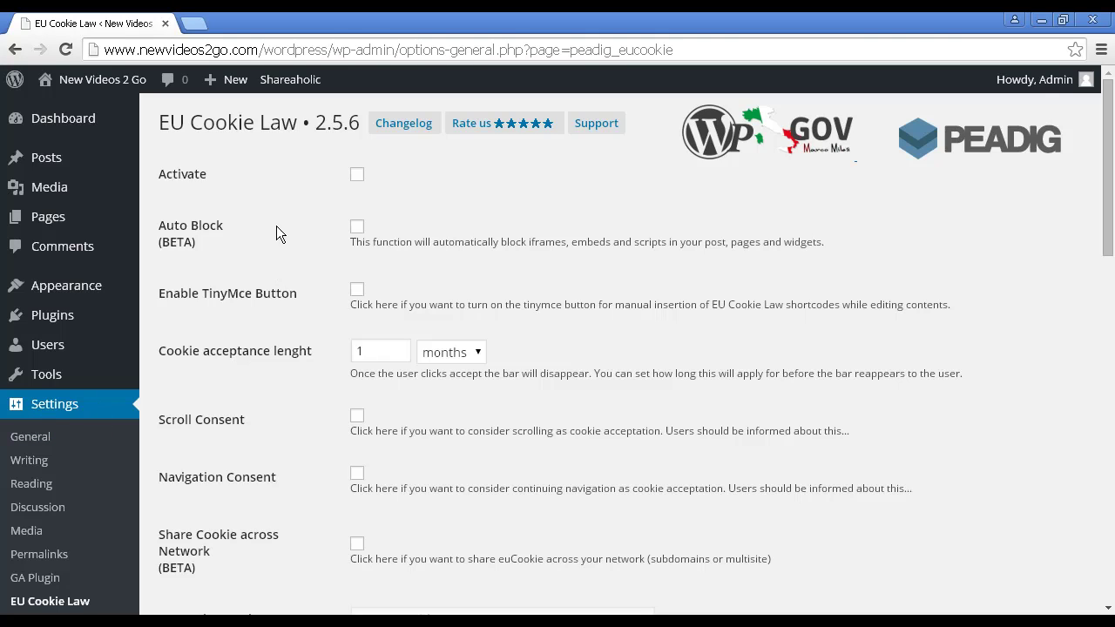
# Step: Activate the EU Cookie Law function and set the unit of the cookie acceptance length to days
pyautogui.click(357, 176)
pyautogui.click(479, 351)
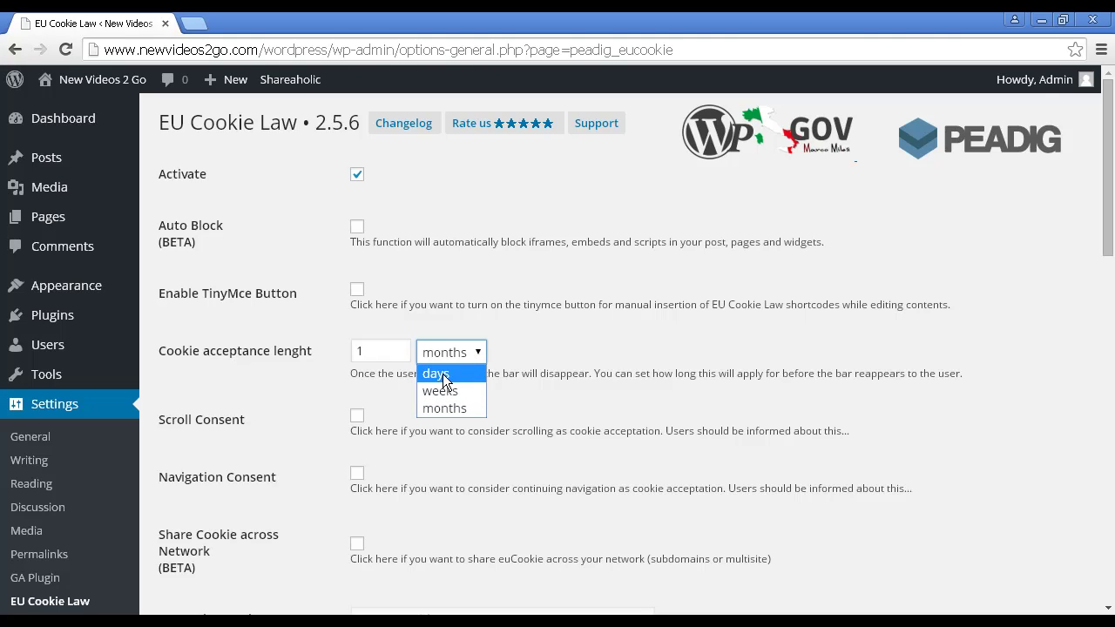
pyautogui.click(444, 377)
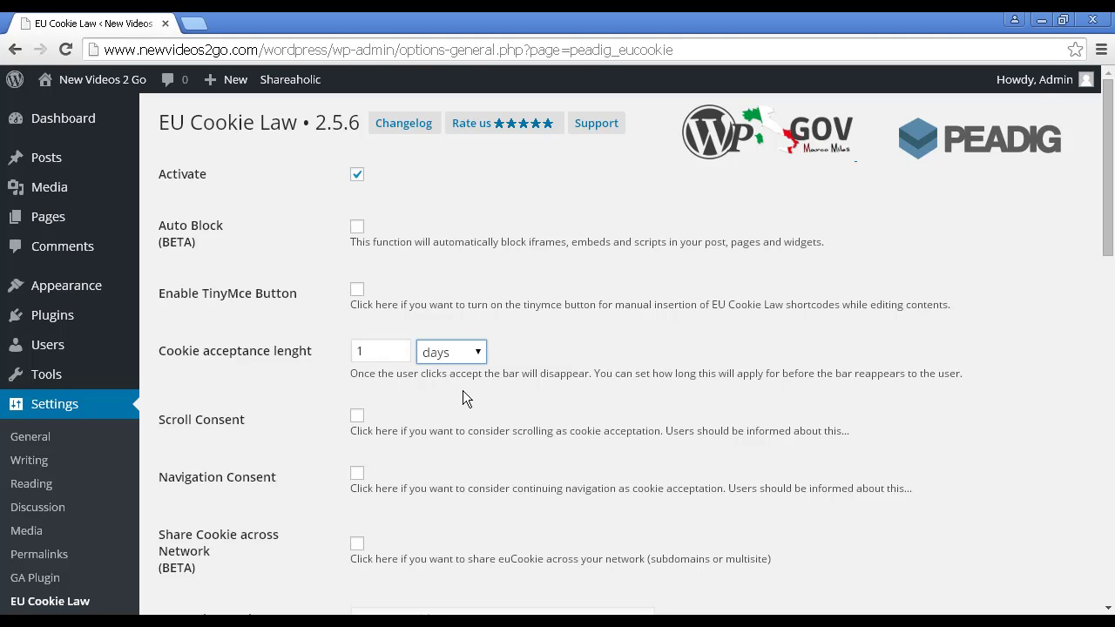
# Step: Set the cookie notice's position to Top Left in the EU Cookie Law appearance settings
pyautogui.scroll(-1, 466, 349)
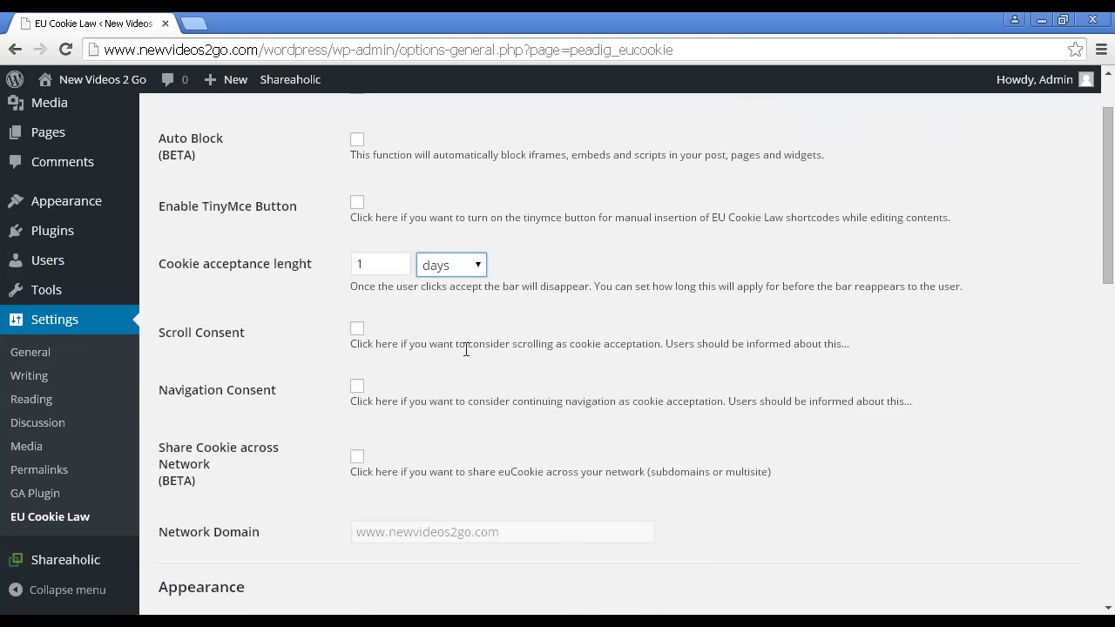
pyautogui.scroll(-2, 504, 353)
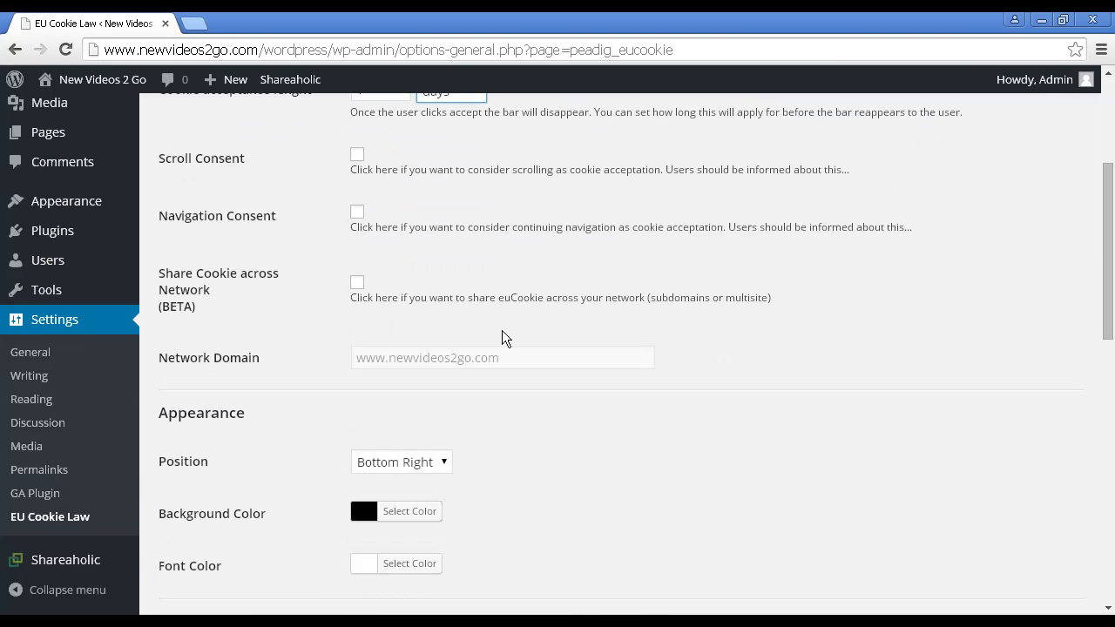
pyautogui.scroll(-1, 493, 329)
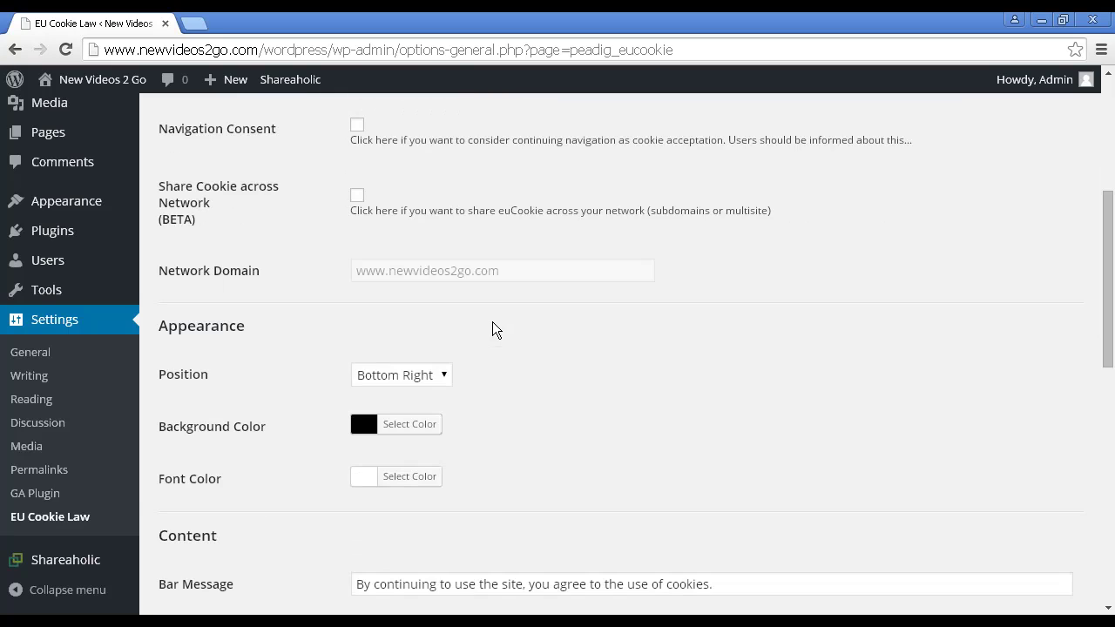
pyautogui.click(444, 375)
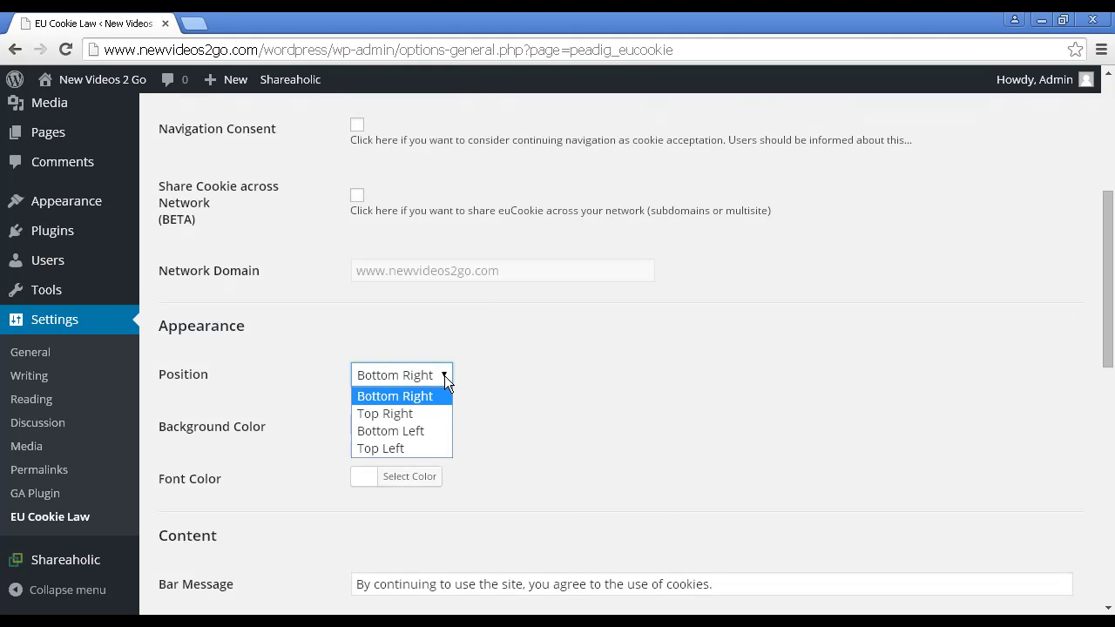
pyautogui.click(388, 449)
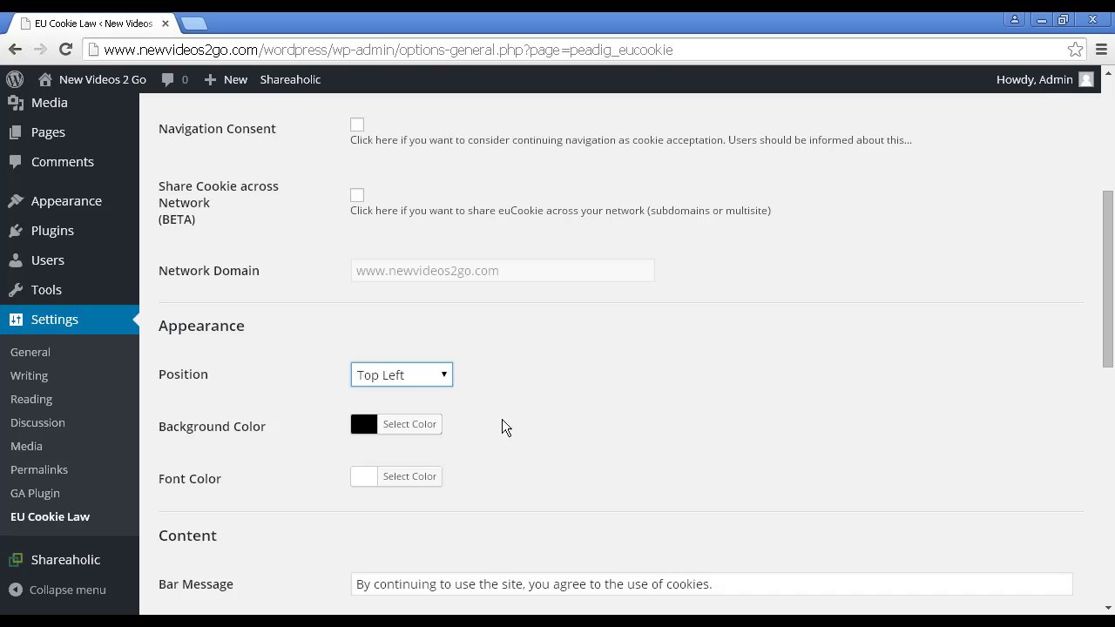
# Step: Save the EU Cookie Law settings, keeping the default bar message, popup and blocked-code texts
pyautogui.scroll(-2, 503, 414)
pyautogui.scroll(-1, 502, 409)
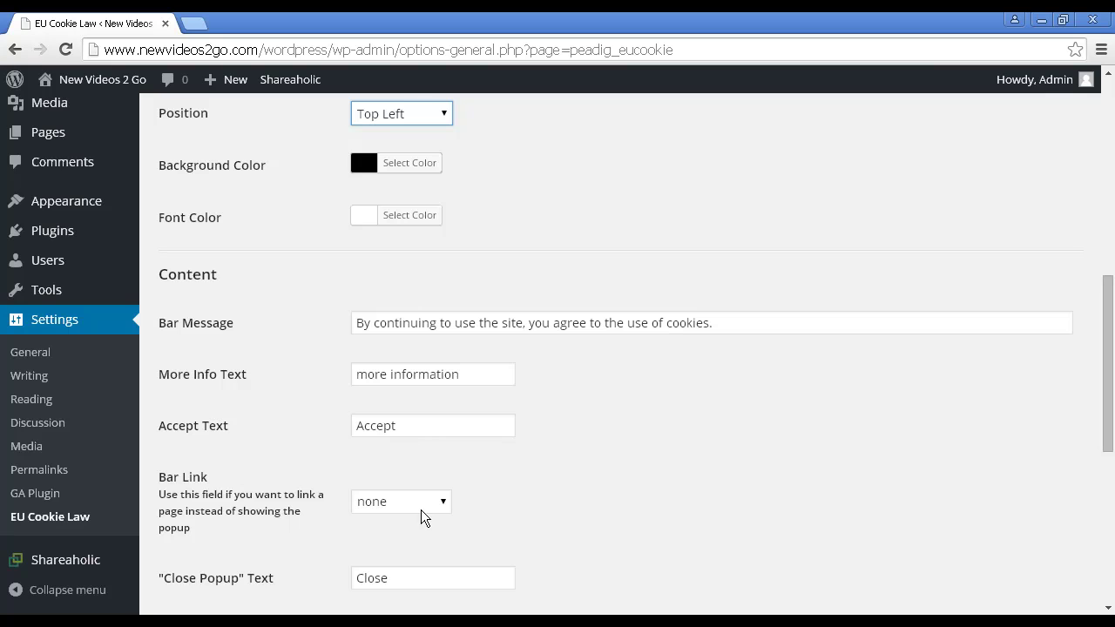
pyautogui.scroll(-3, 547, 435)
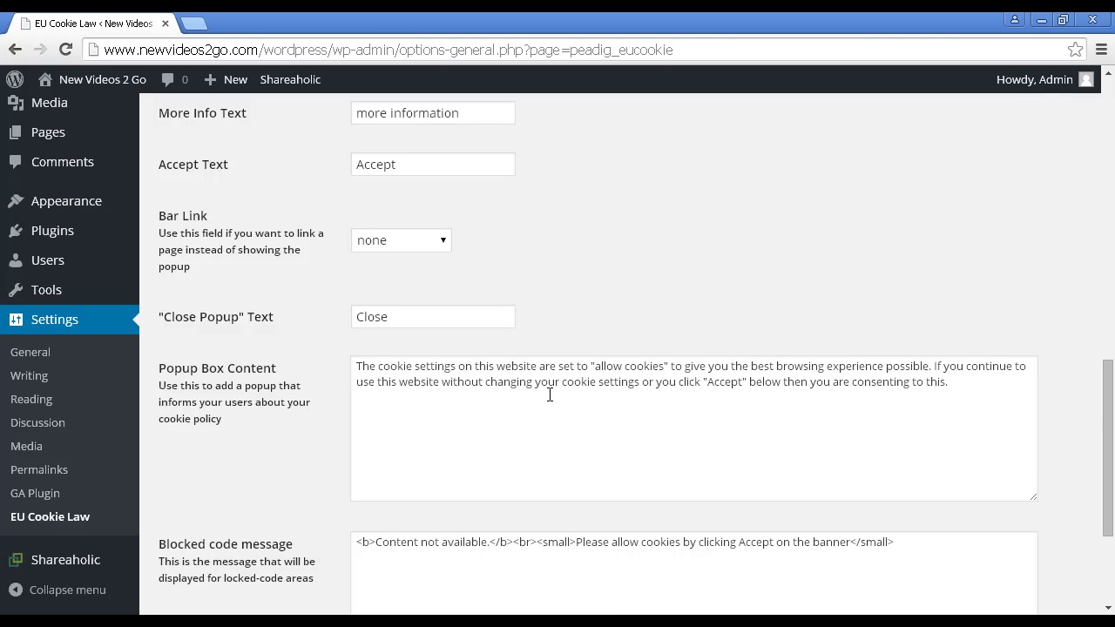
pyautogui.scroll(-2, 550, 395)
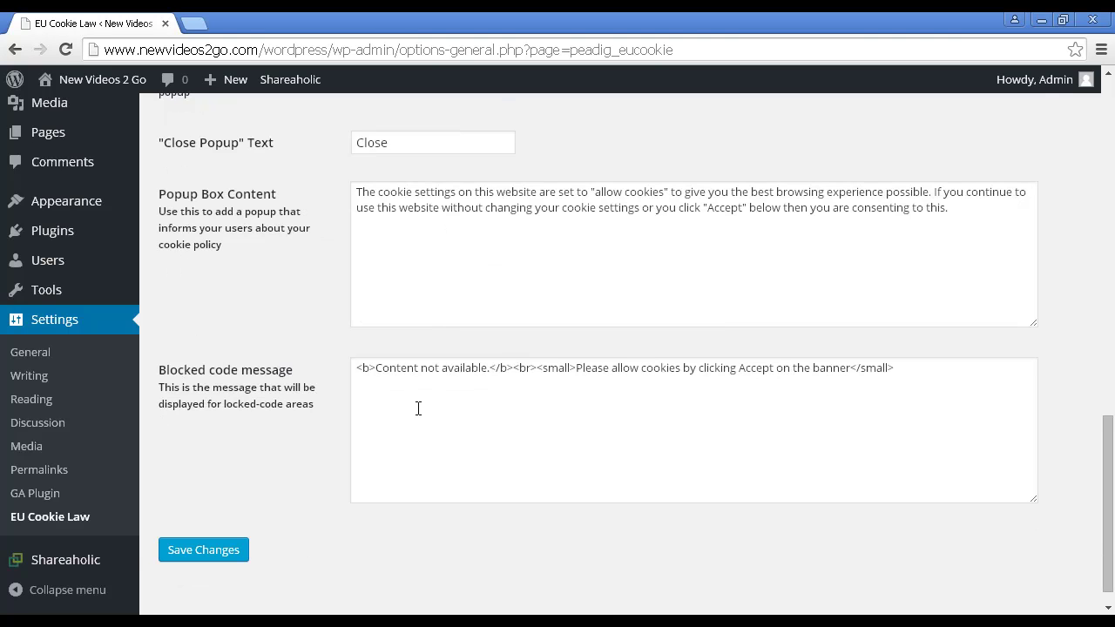
pyautogui.click(212, 554)
pyautogui.click(210, 552)
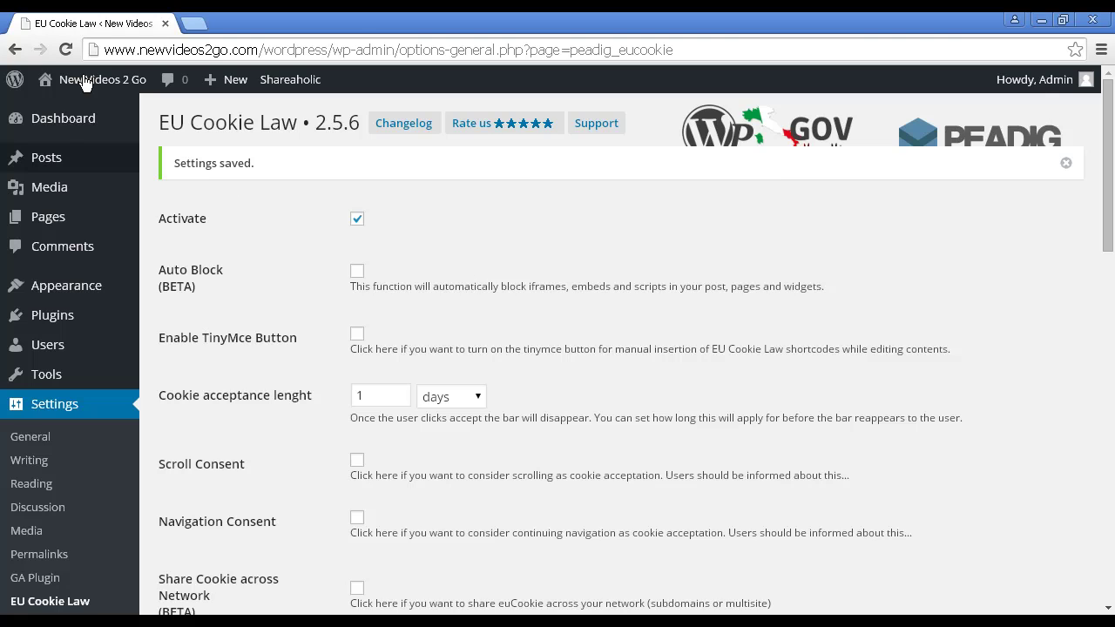
# Step: Visit the site's front page to check the cookie notice and accept it
pyautogui.moveTo(89, 81)
pyautogui.click(61, 111)
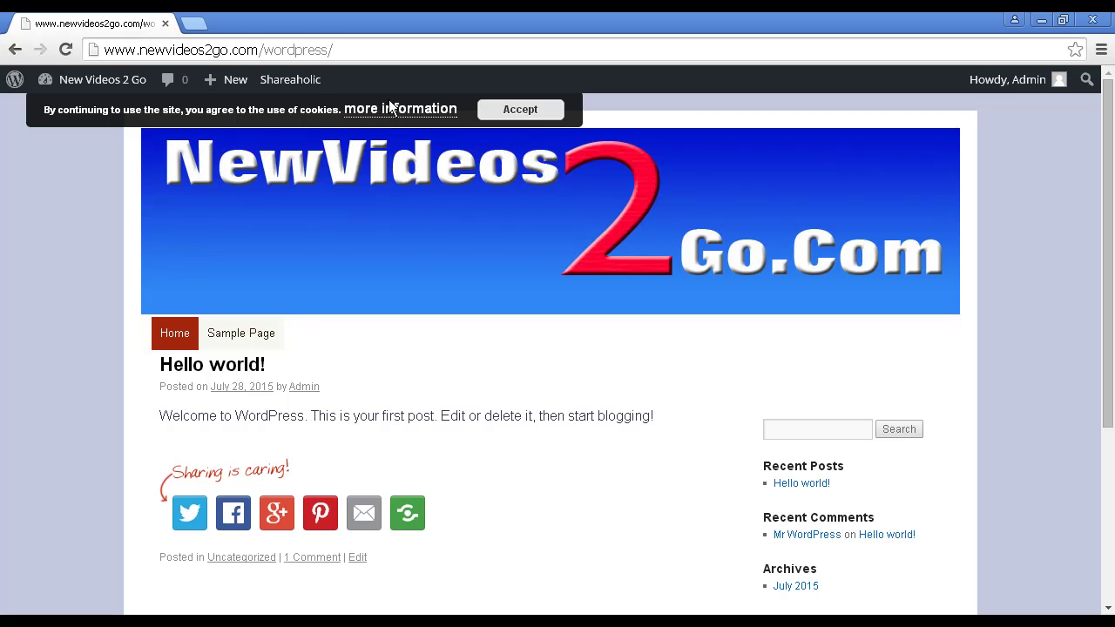
pyautogui.click(522, 110)
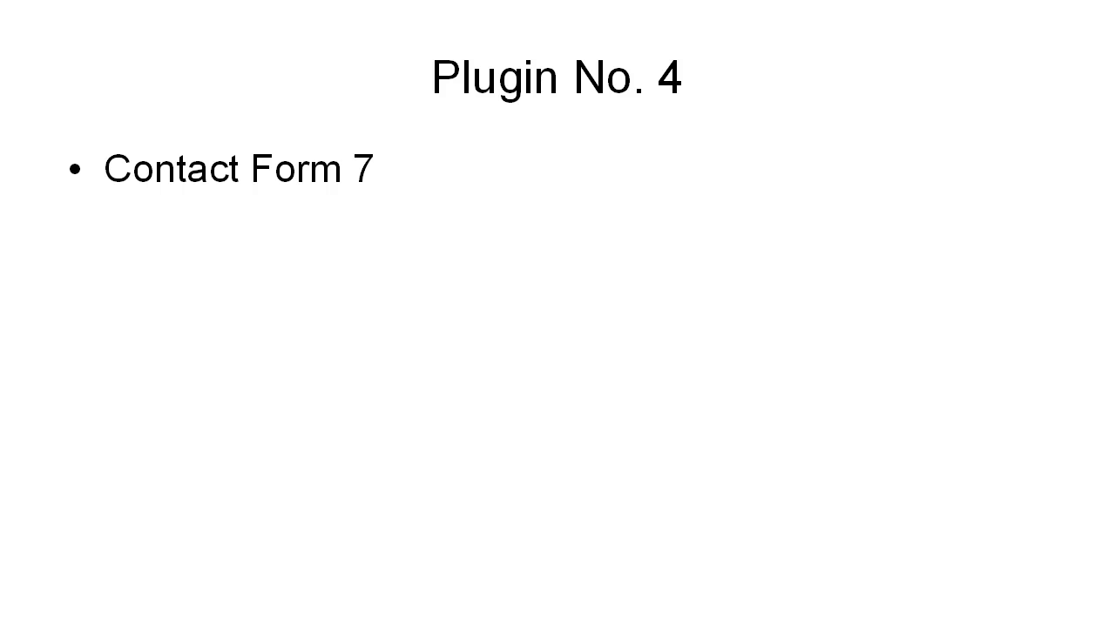
pyautogui.press('Right')
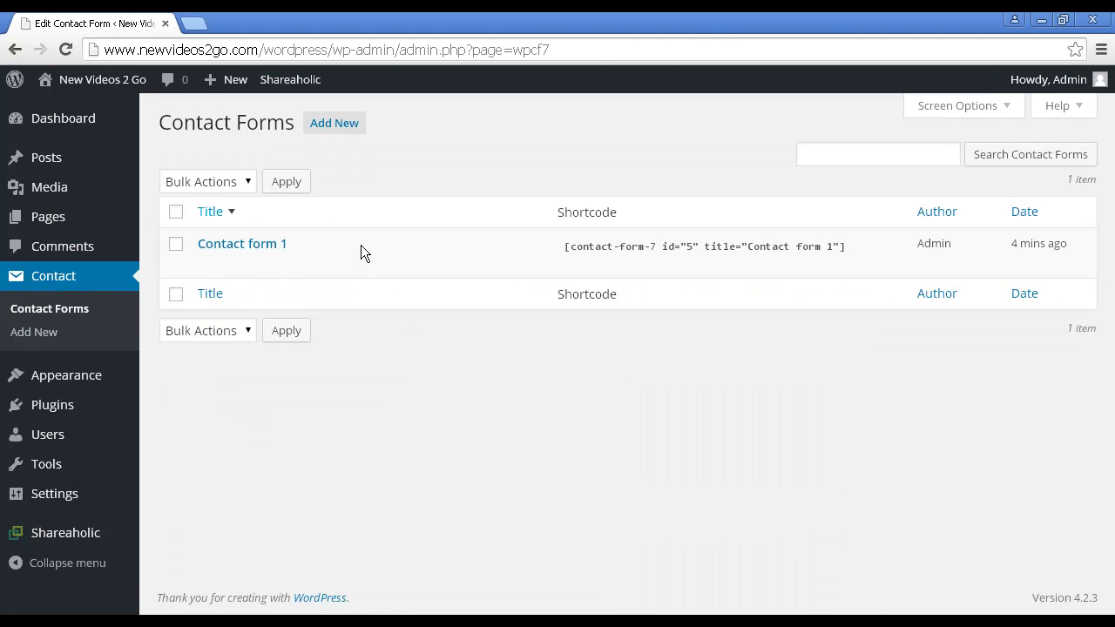
# Step: Copy the shortcode of Contact form 1 from the contact forms list
pyautogui.moveTo(361, 246)
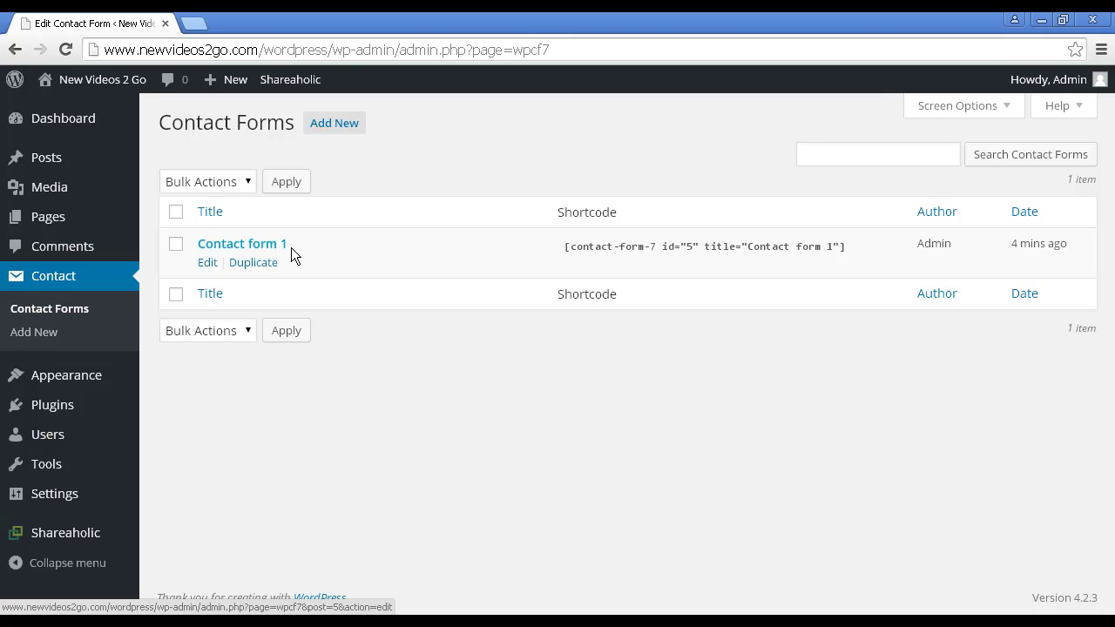
pyautogui.click(597, 247)
pyautogui.hotkey('ctrl', 'c')
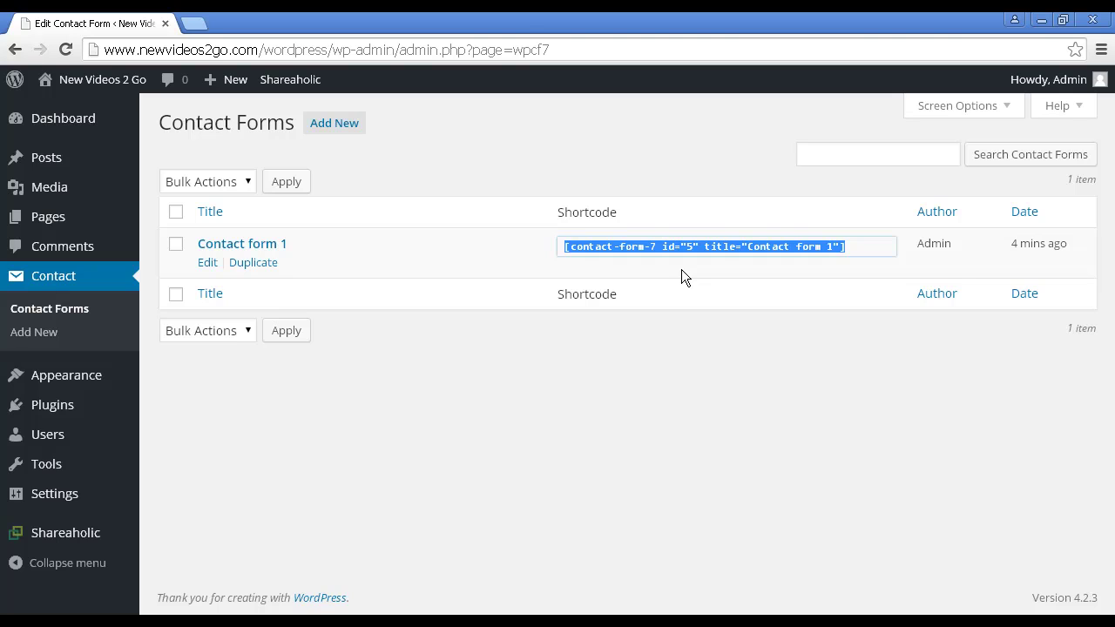
# Step: Open Contact form 1 for editing and review its form template, mail, messages and additional settings
pyautogui.click(207, 263)
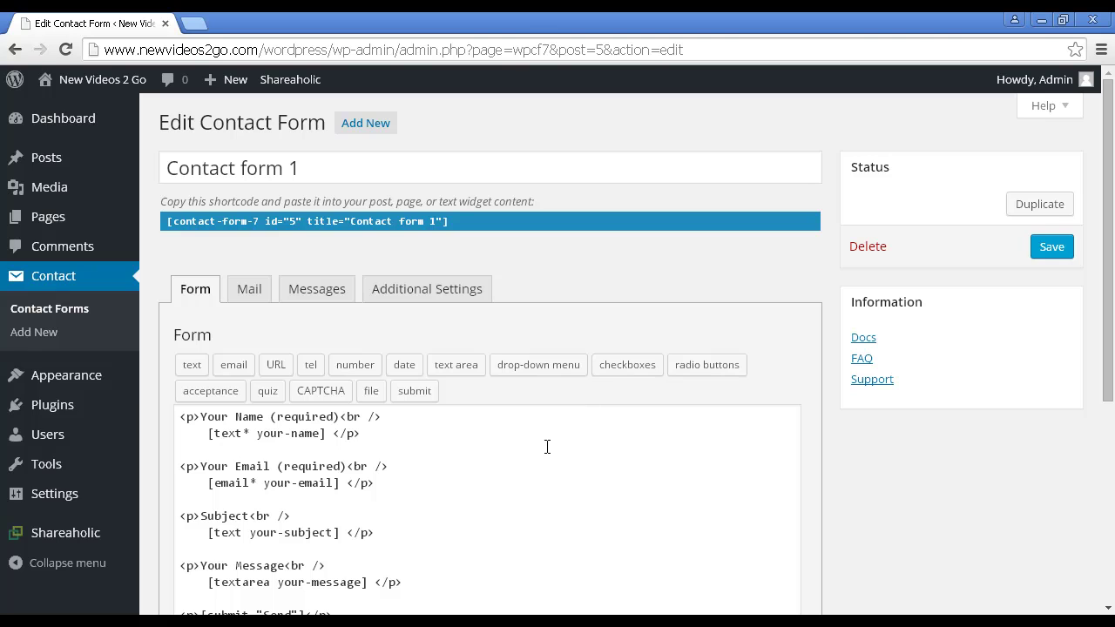
pyautogui.scroll(-1, 348, 417)
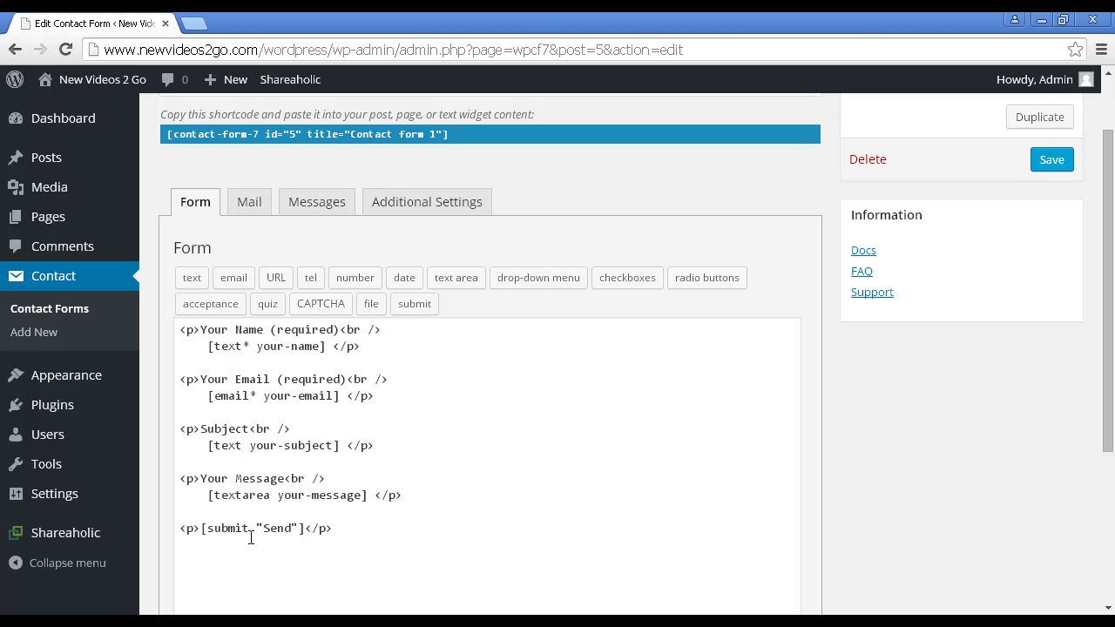
pyautogui.click(253, 209)
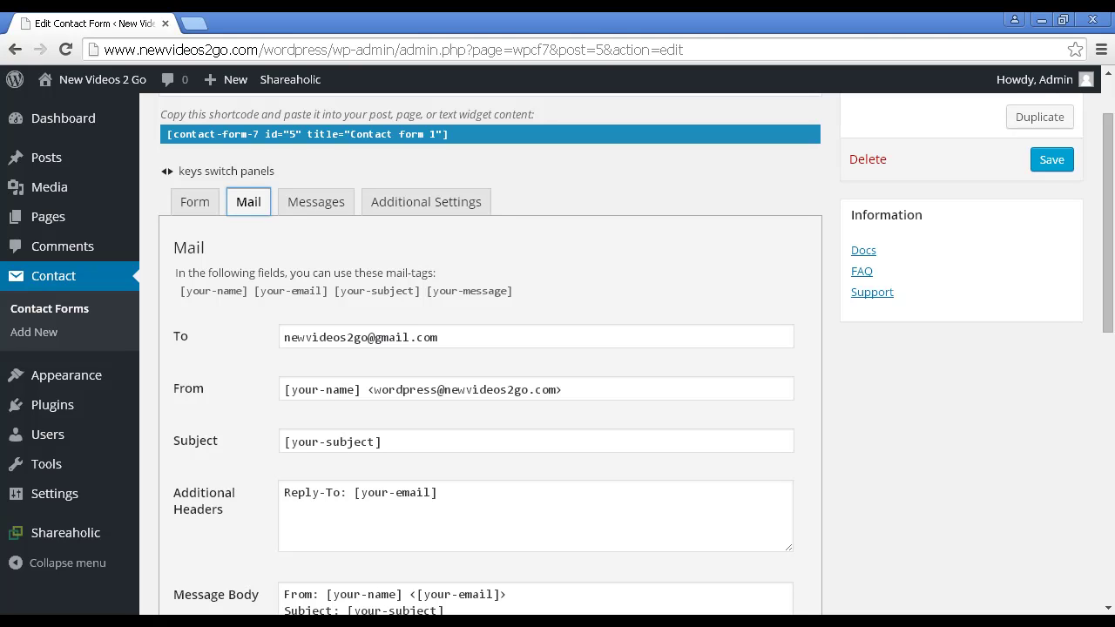
pyautogui.click(333, 208)
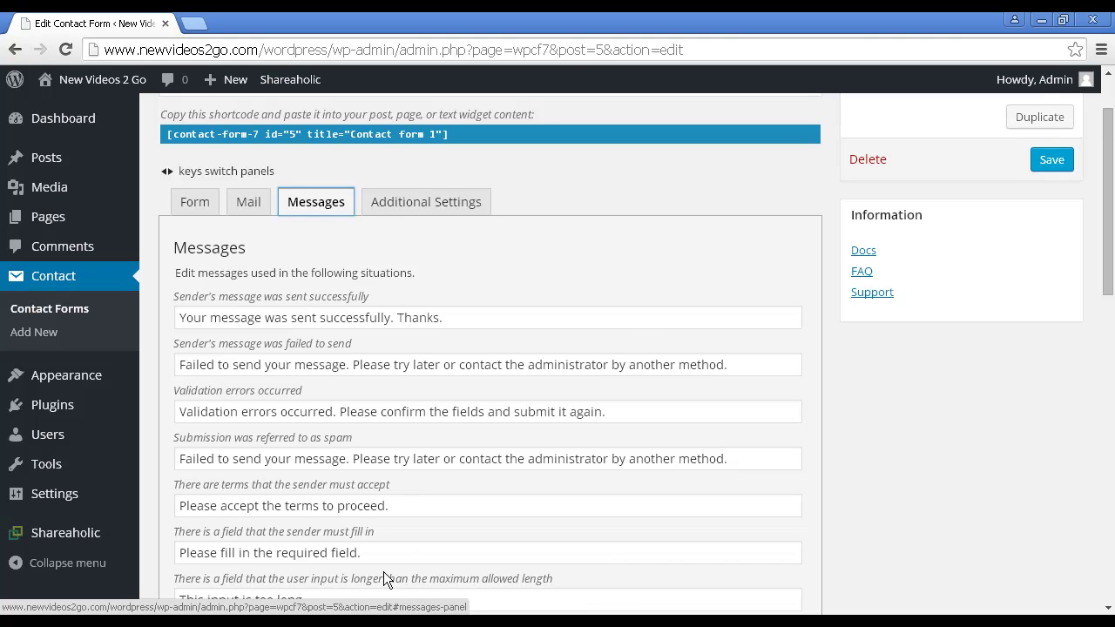
pyautogui.click(439, 206)
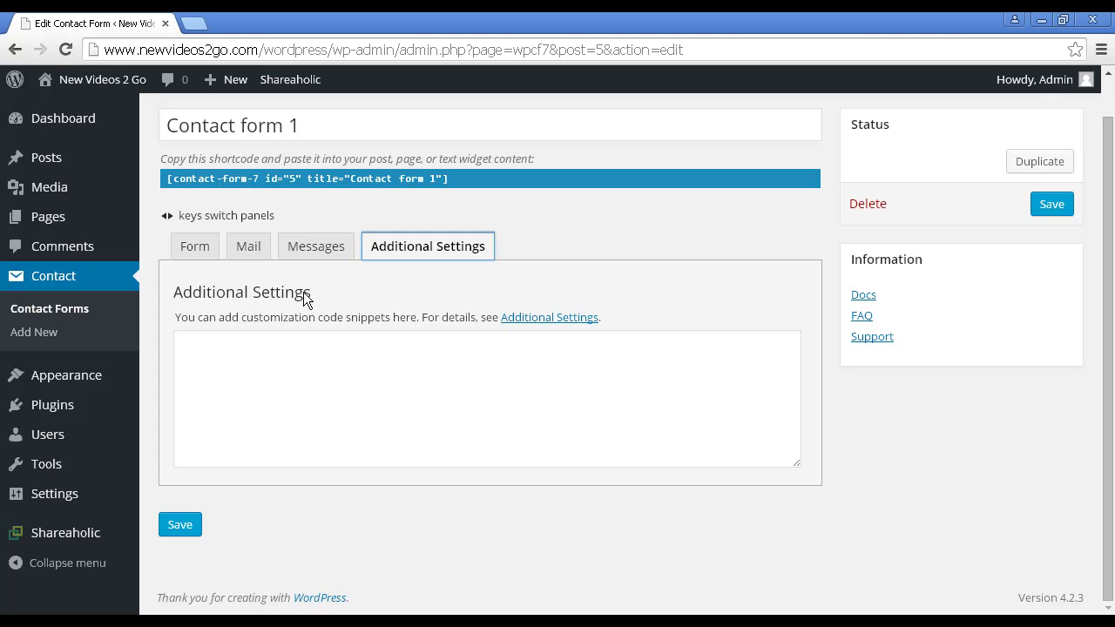
# Step: Create a new page titled Contact and paste the copied contact form shortcode into its content
pyautogui.moveTo(45, 222)
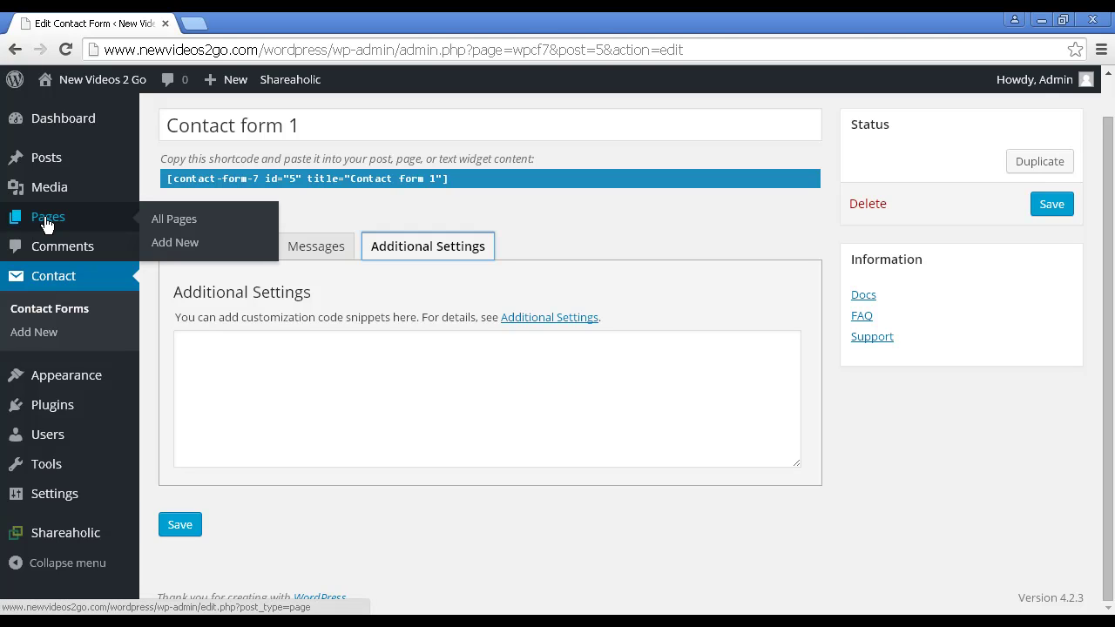
pyautogui.click(181, 244)
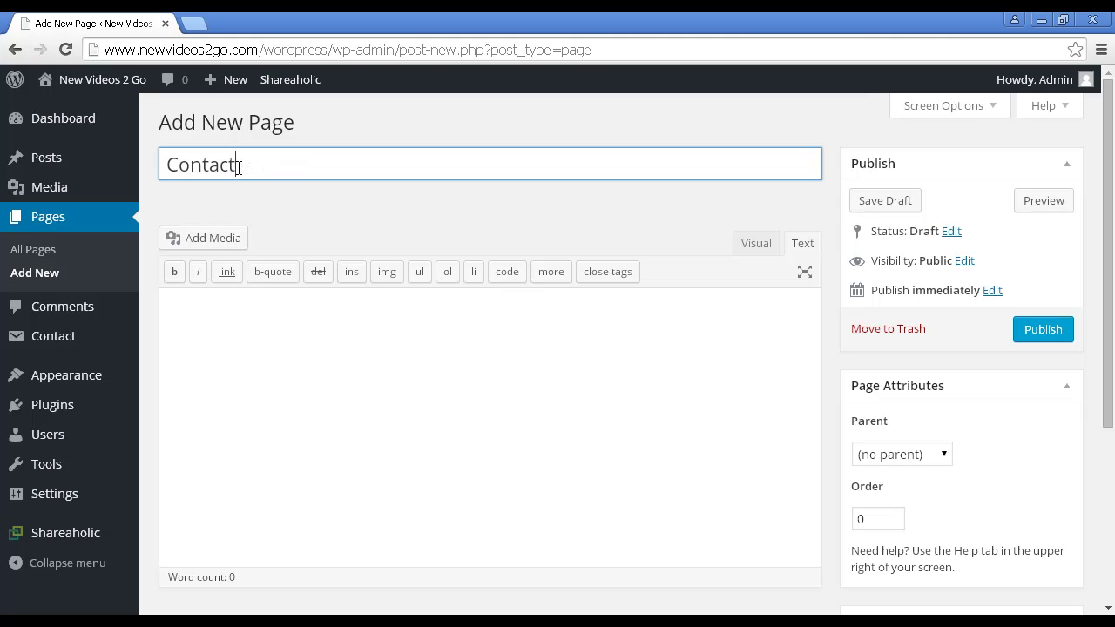
pyautogui.click(211, 317)
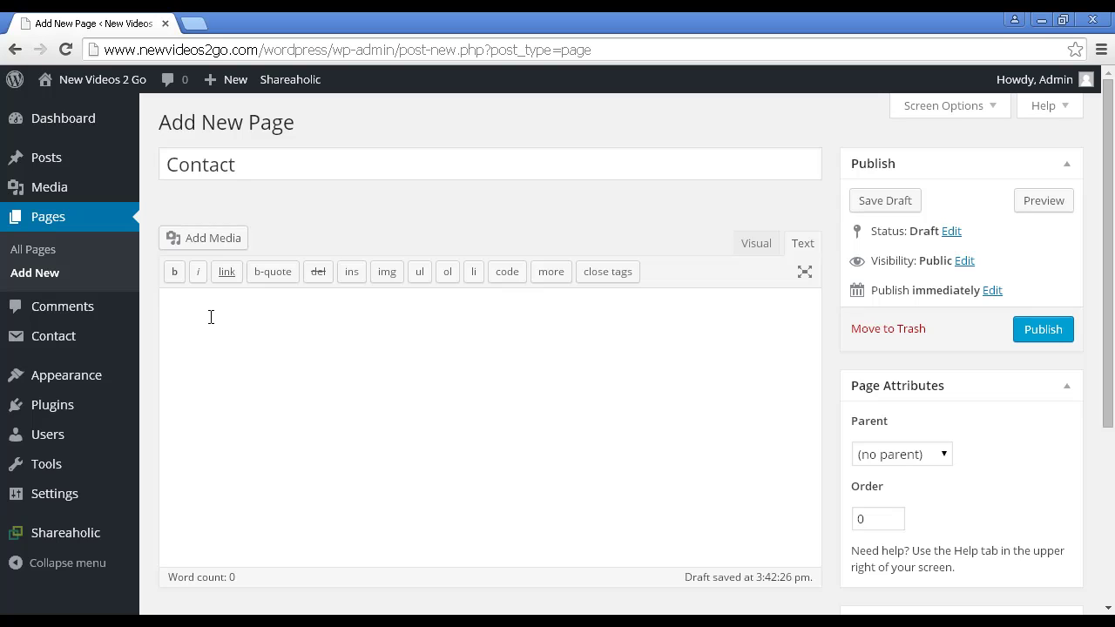
pyautogui.hotkey('ctrl', 'v')
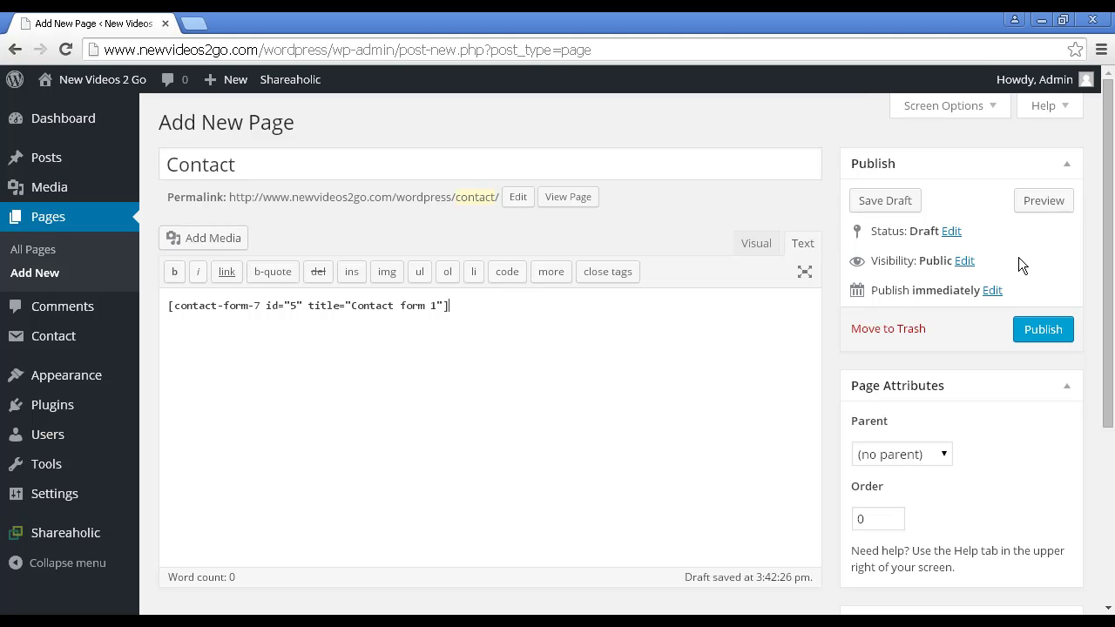
# Step: Preview the Contact page down to the share buttons and related content, and close the preview
pyautogui.click(1041, 203)
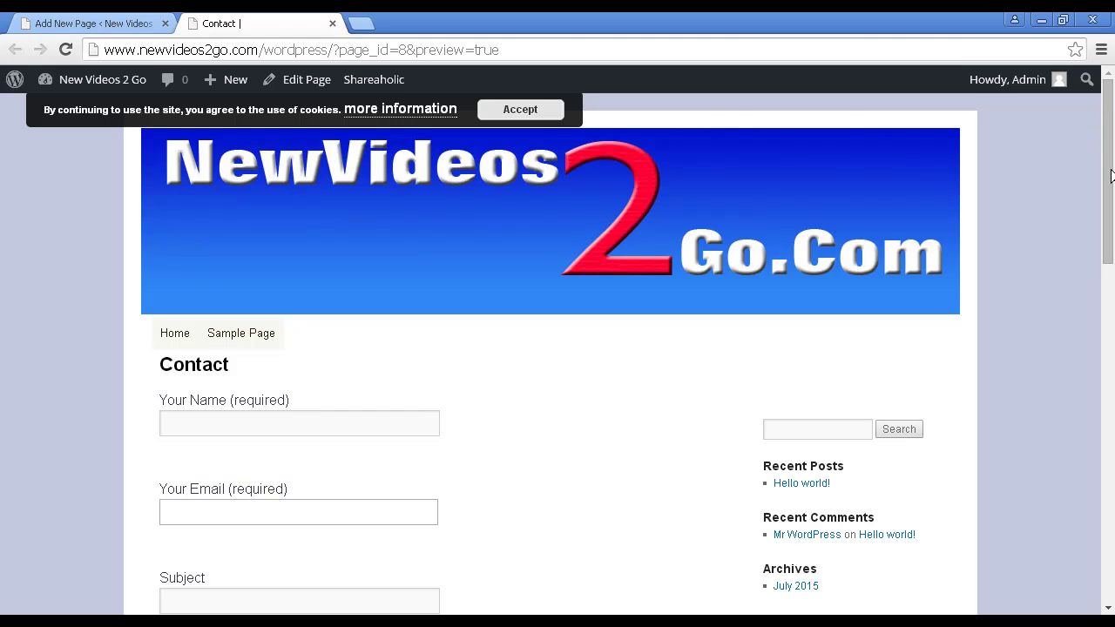
pyautogui.moveTo(1112, 176); pyautogui.dragTo(1102, 284)
pyautogui.scroll(-1, 1111, 246)
pyautogui.scroll(-1, 1103, 284)
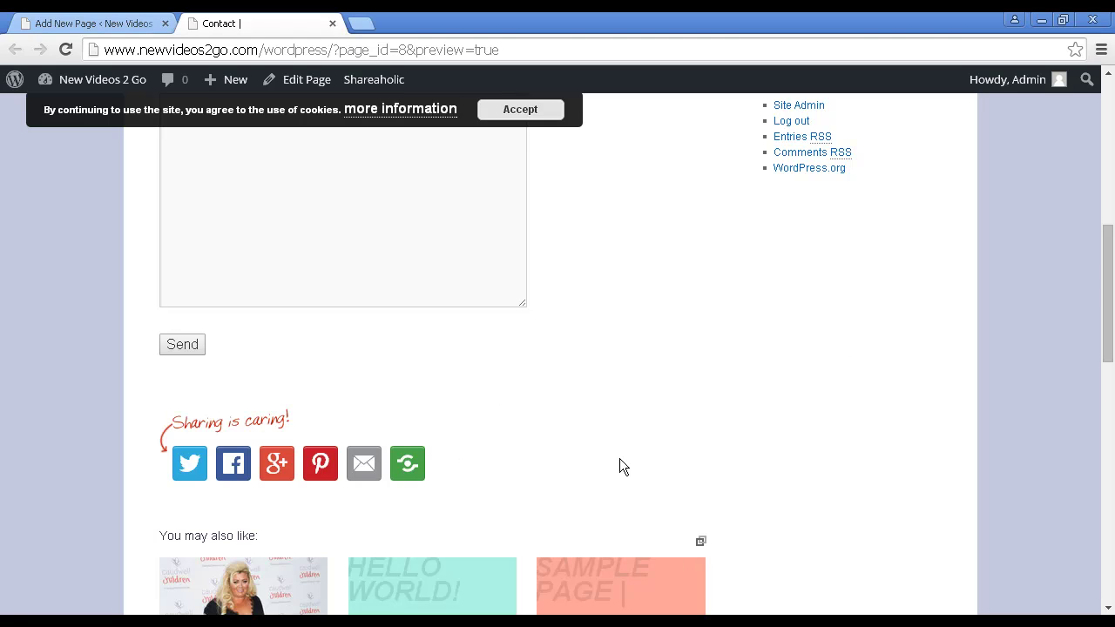
pyautogui.click(331, 23)
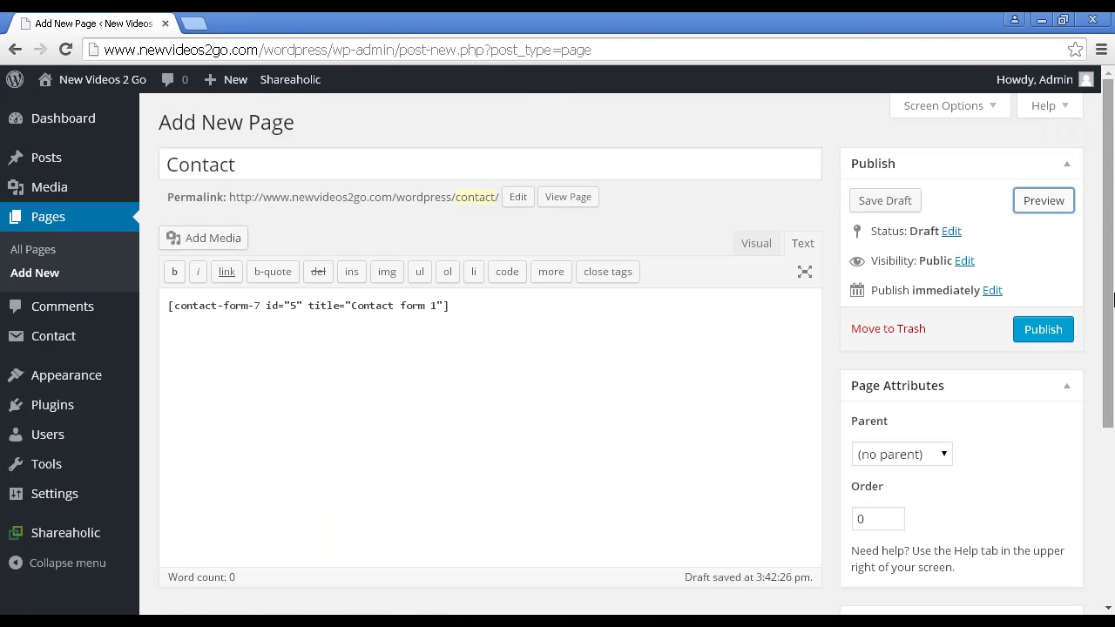
# Step: Hide the share buttons and related content on the Contact page and exclude it from related content in its Shareaholic options
pyautogui.moveTo(1111, 222); pyautogui.dragTo(1111, 455)
pyautogui.scroll(-1, 1112, 454)
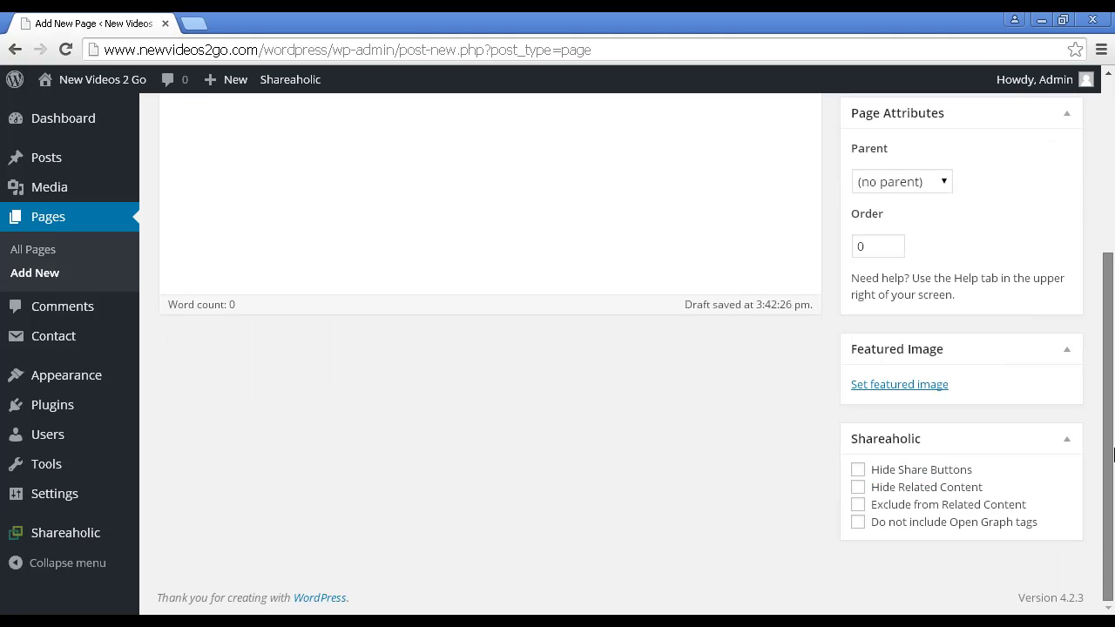
pyautogui.click(859, 471)
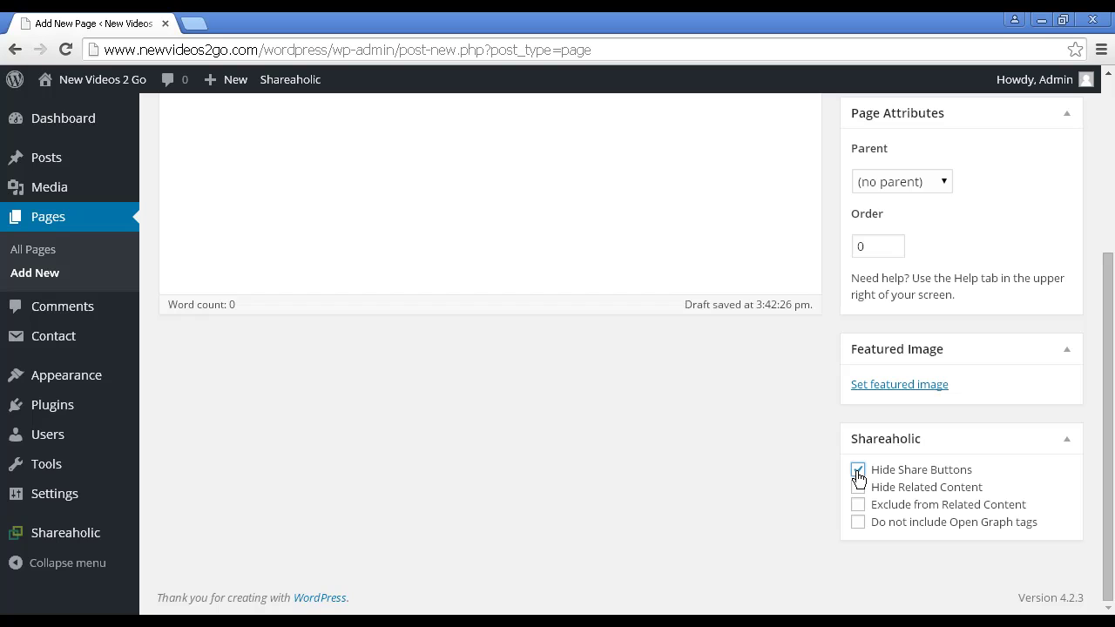
pyautogui.click(858, 490)
pyautogui.click(858, 507)
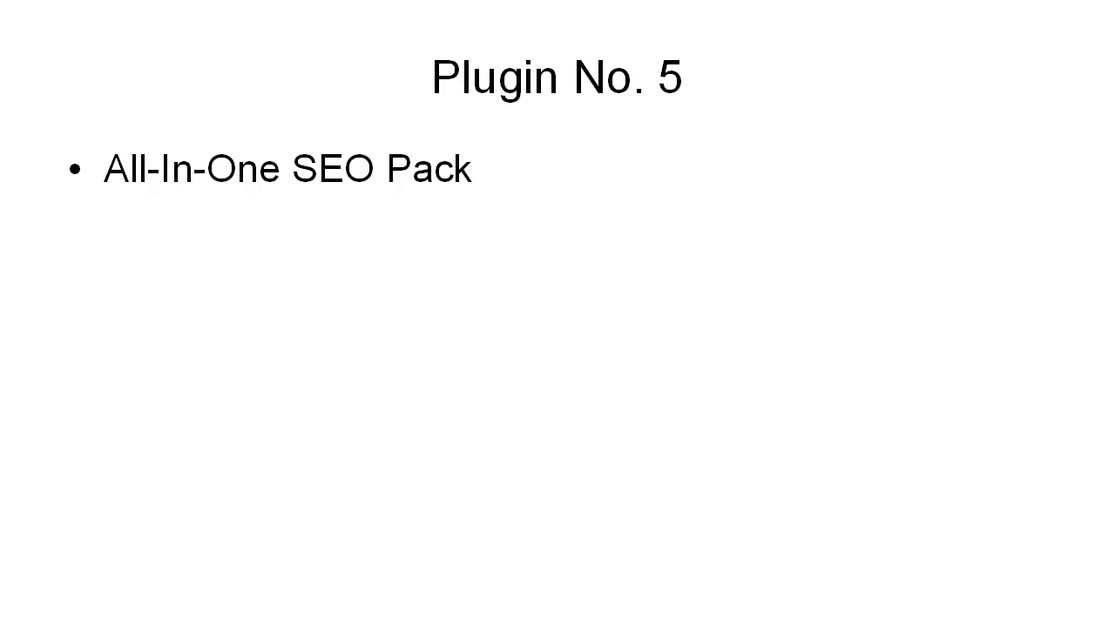
pyautogui.press('Right')
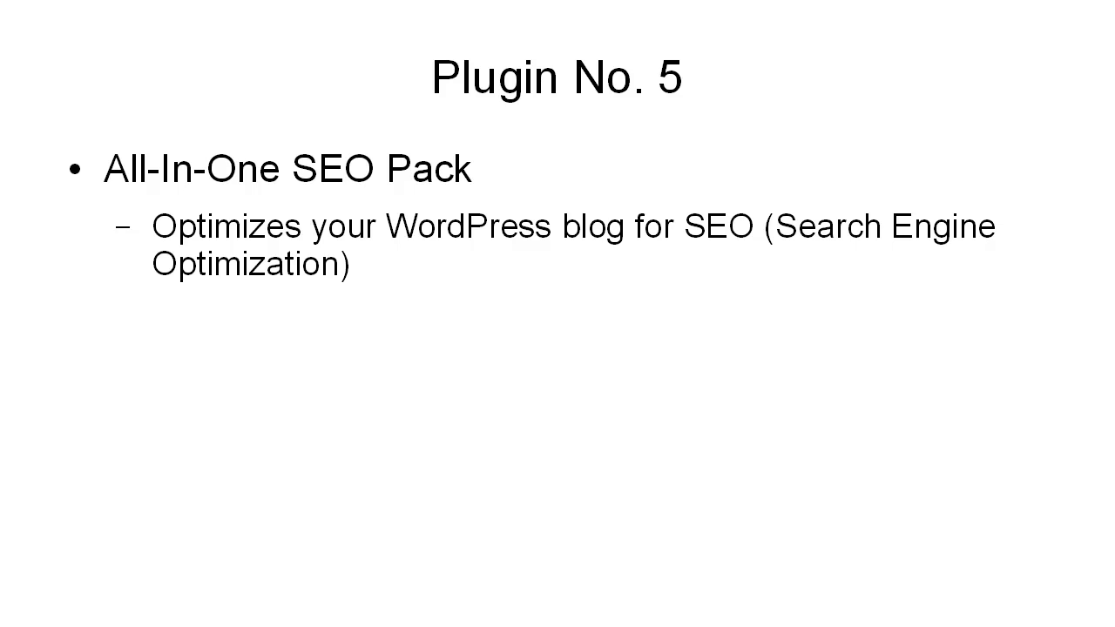
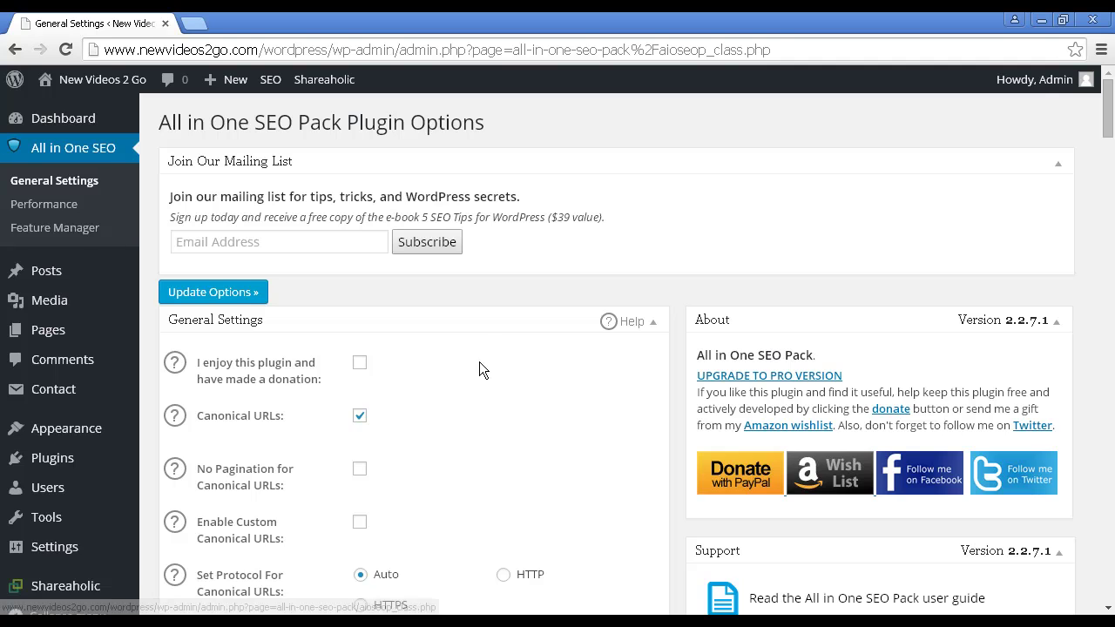
# Step: Examine the All in One SEO Pack options for canonical URLs, home page, keywords and title formats
pyautogui.scroll(-1, 478, 369)
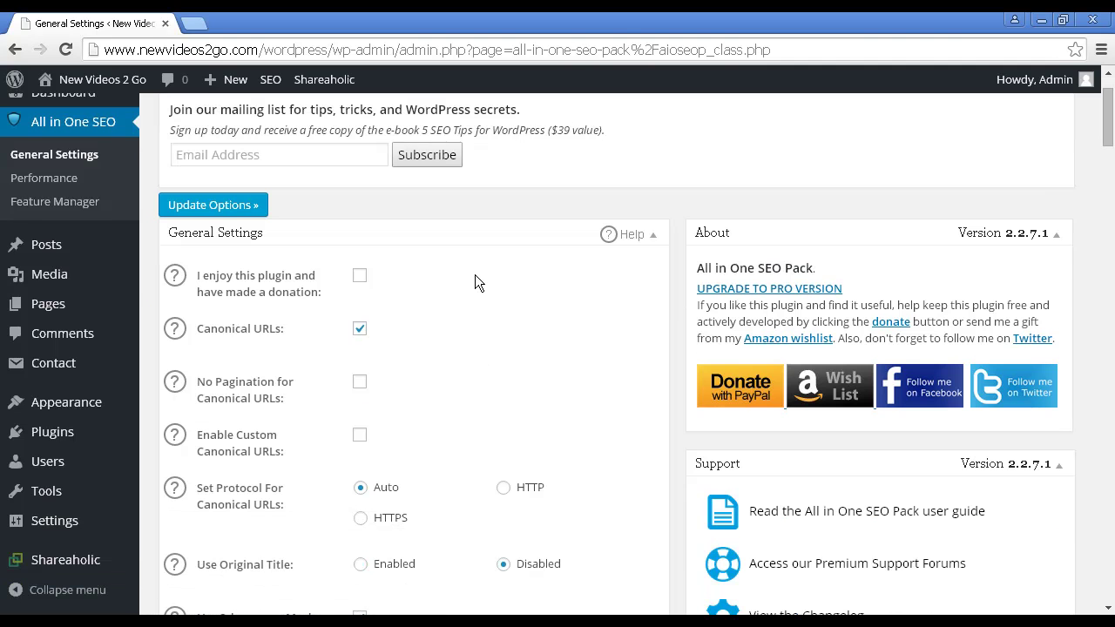
pyautogui.scroll(-2, 475, 275)
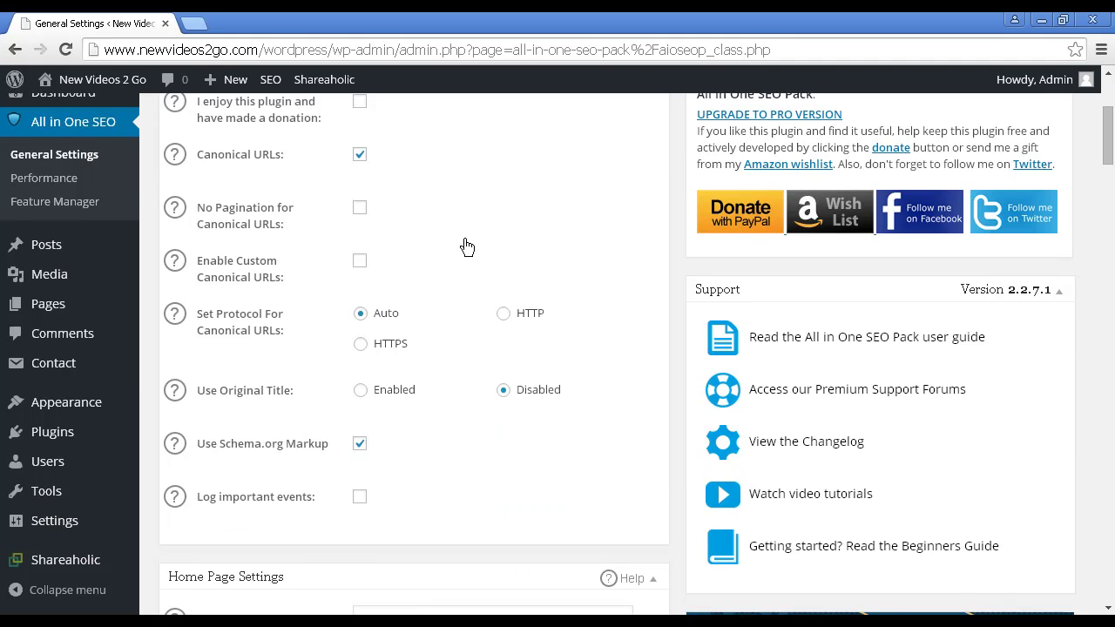
pyautogui.scroll(-3, 467, 247)
pyautogui.scroll(-2, 464, 247)
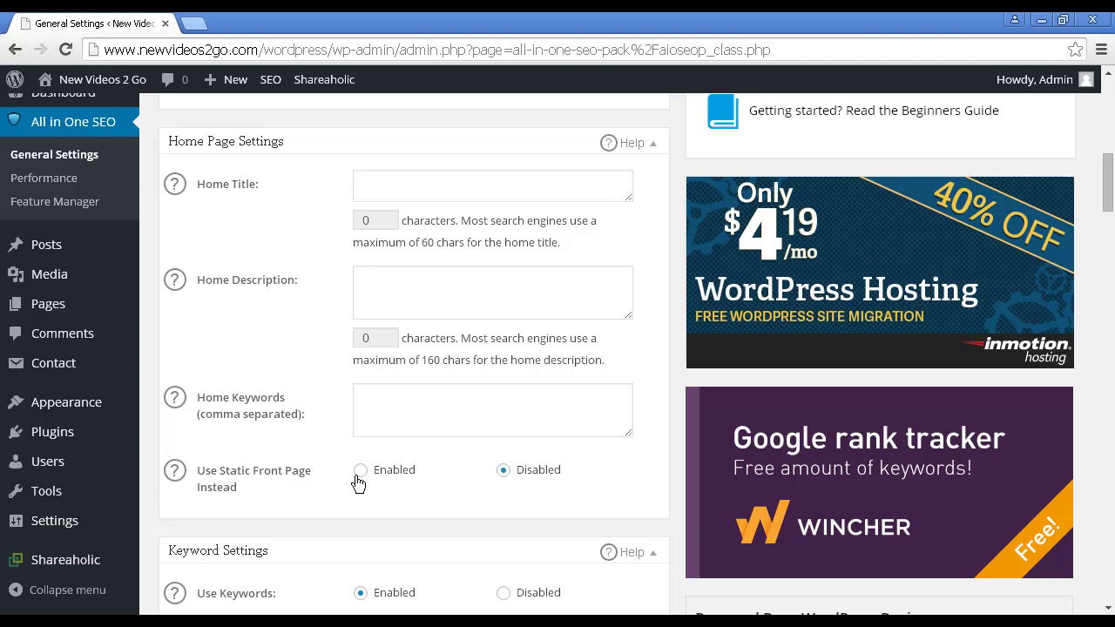
pyautogui.scroll(-1, 297, 463)
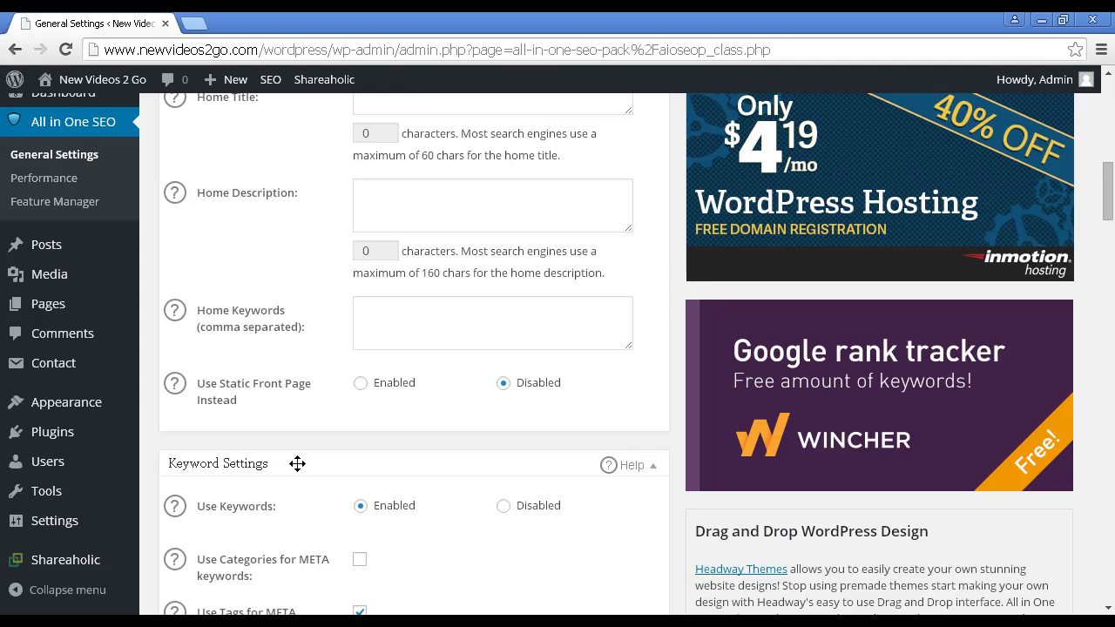
pyautogui.scroll(-2, 297, 463)
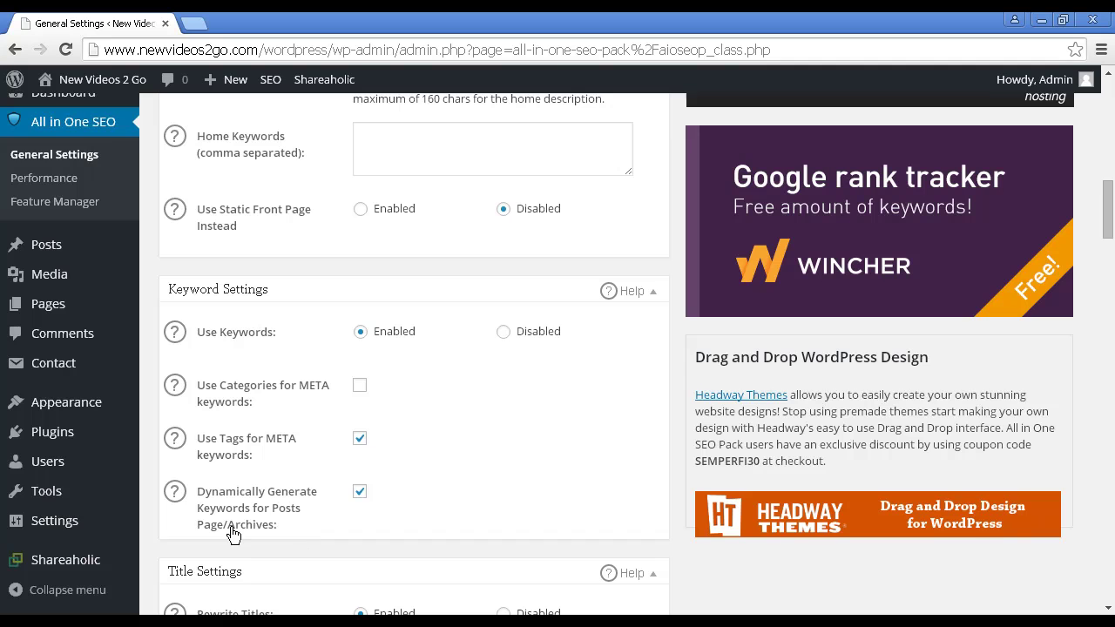
pyautogui.scroll(-3, 468, 325)
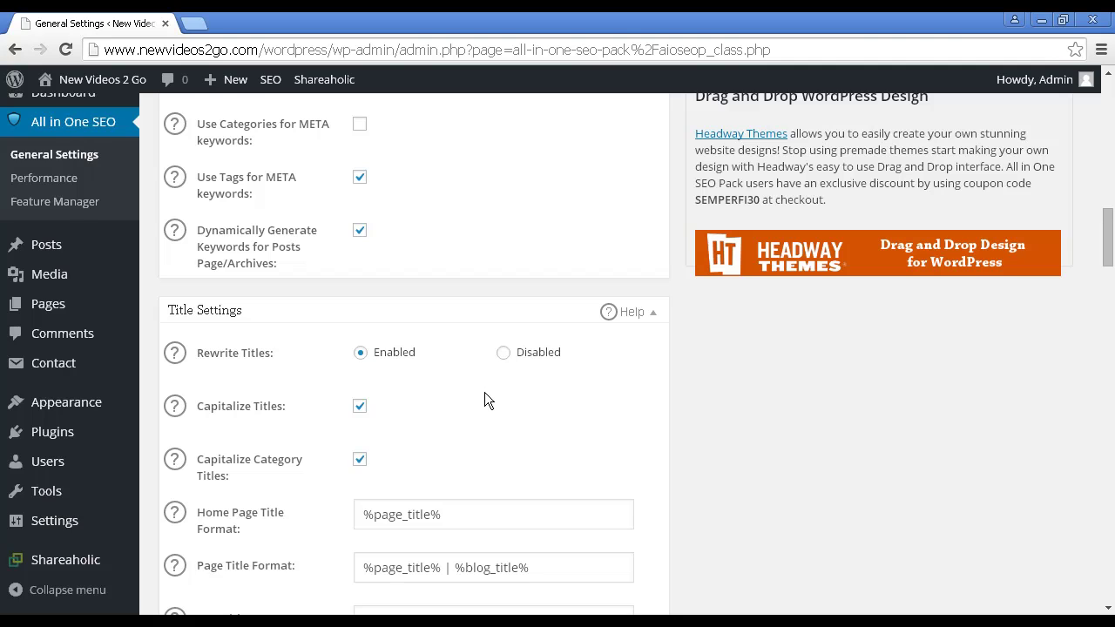
pyautogui.scroll(-1, 431, 353)
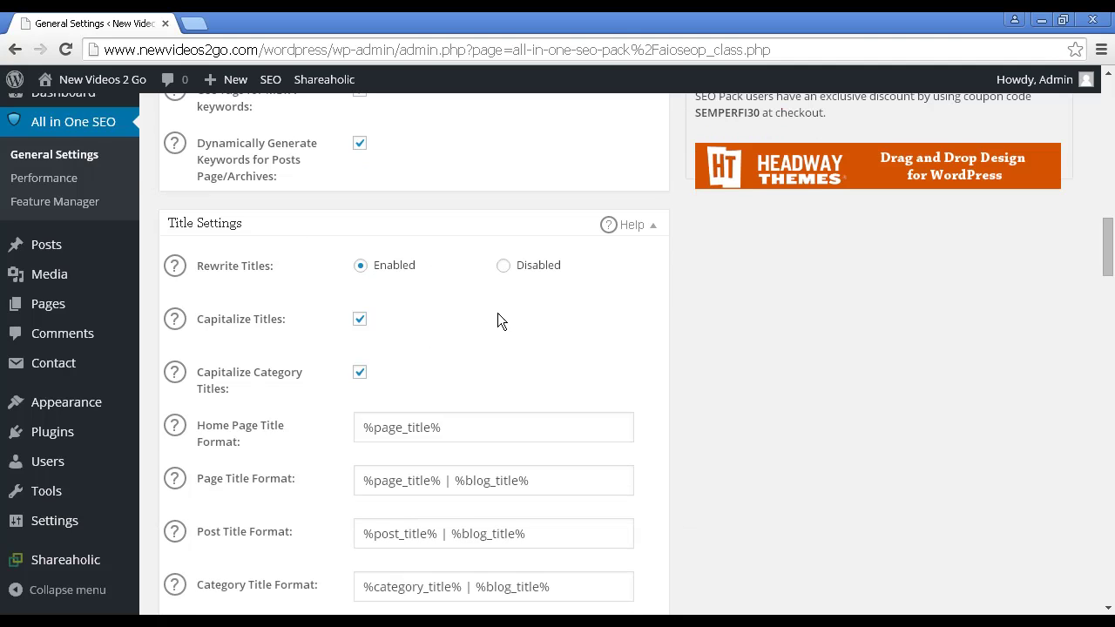
pyautogui.scroll(-1, 473, 275)
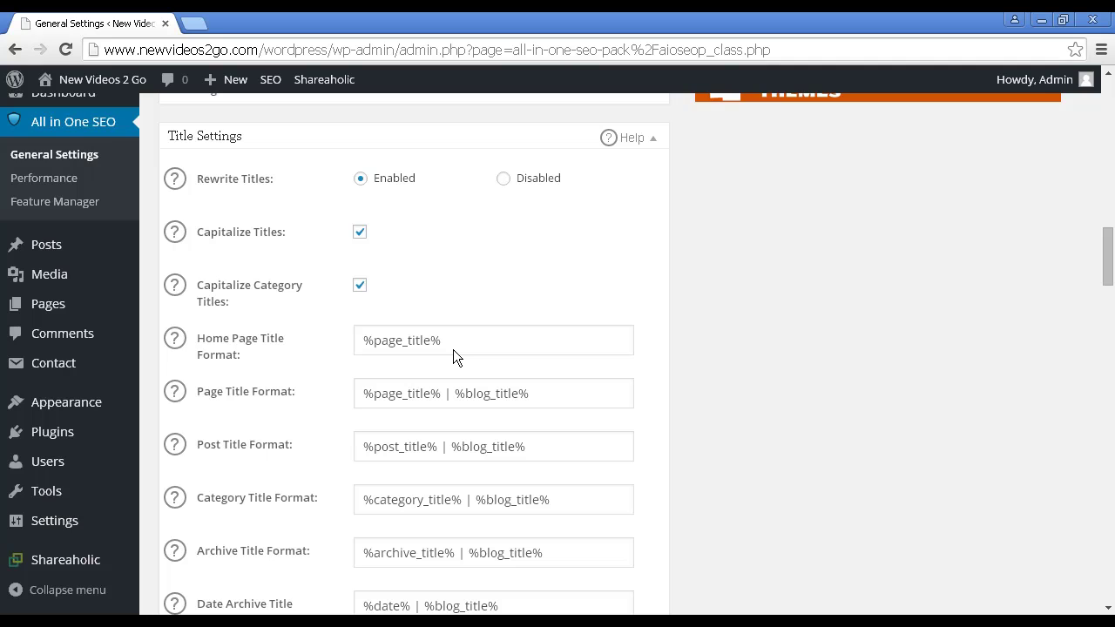
pyautogui.scroll(-2, 581, 415)
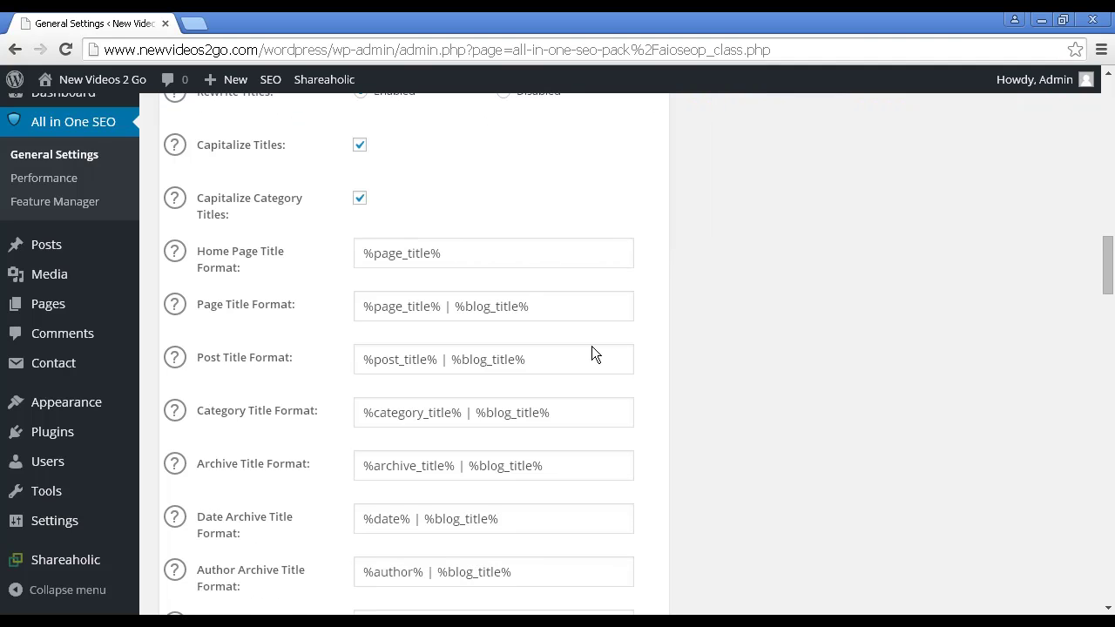
# Step: Examine the remaining title formats and the custom post type, display, webmaster verification and Google settings of All in One SEO Pack
pyautogui.scroll(-3, 595, 344)
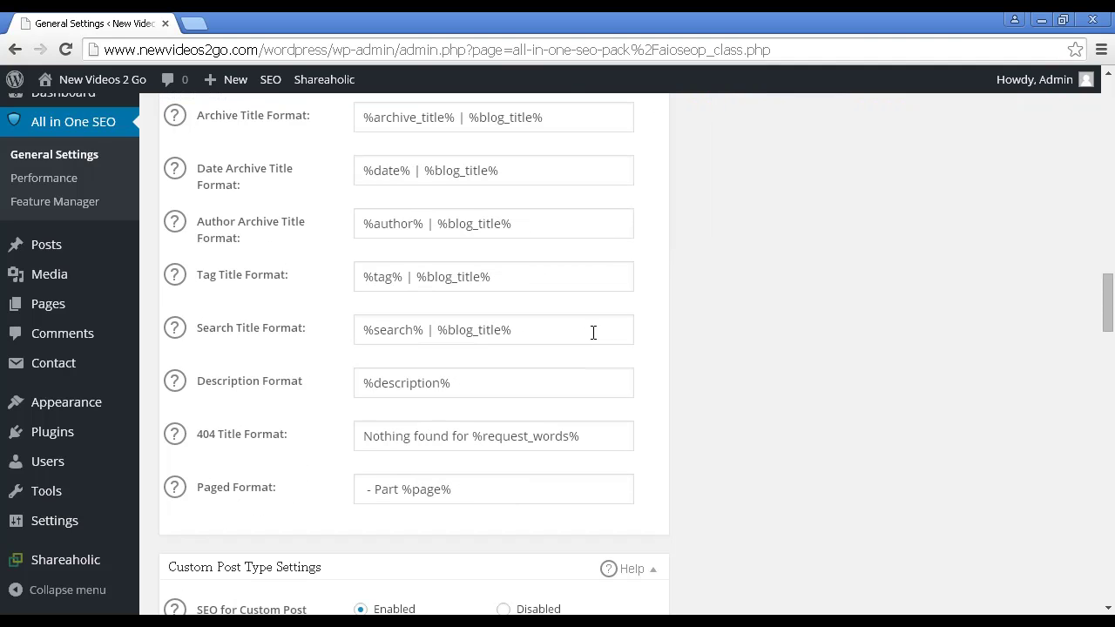
pyautogui.scroll(-4, 559, 324)
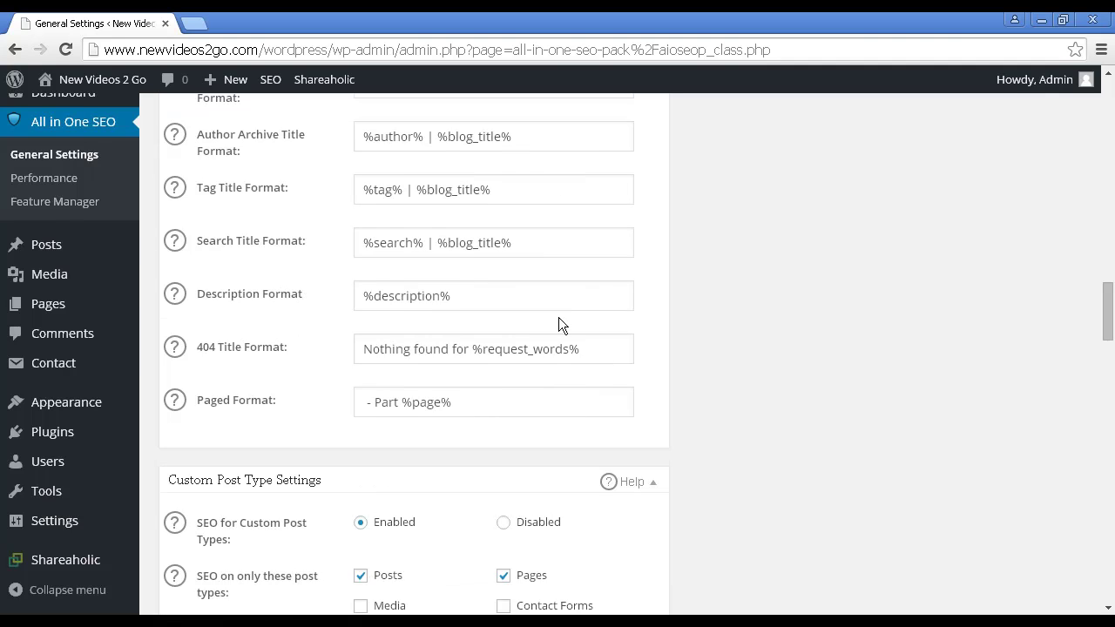
pyautogui.scroll(-1, 536, 369)
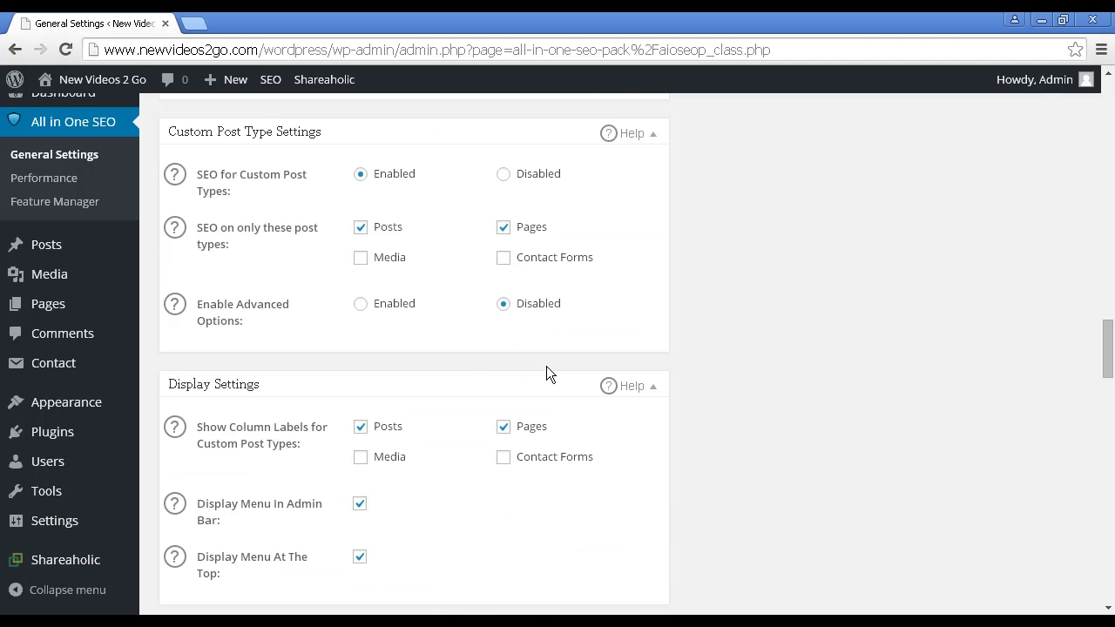
pyautogui.scroll(-2, 468, 319)
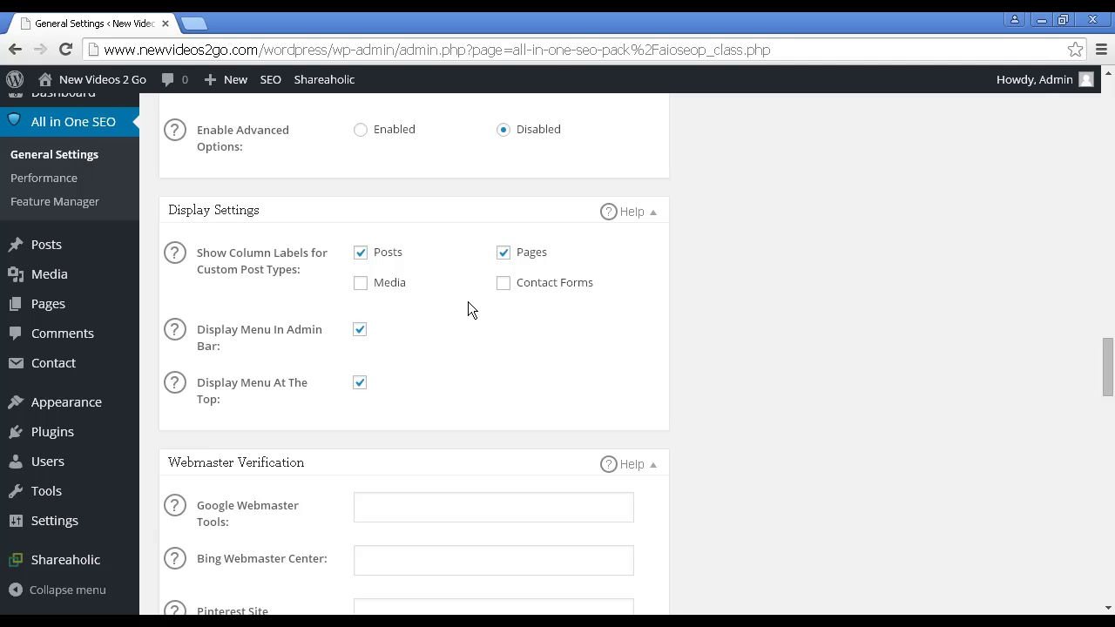
pyautogui.scroll(-3, 458, 278)
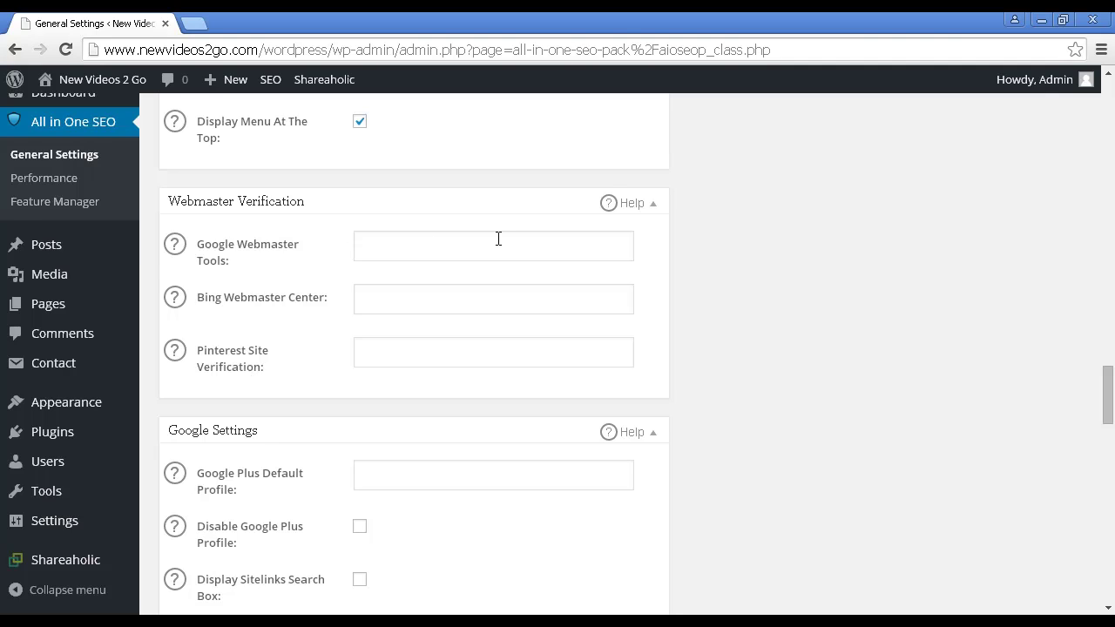
pyautogui.scroll(-2, 338, 376)
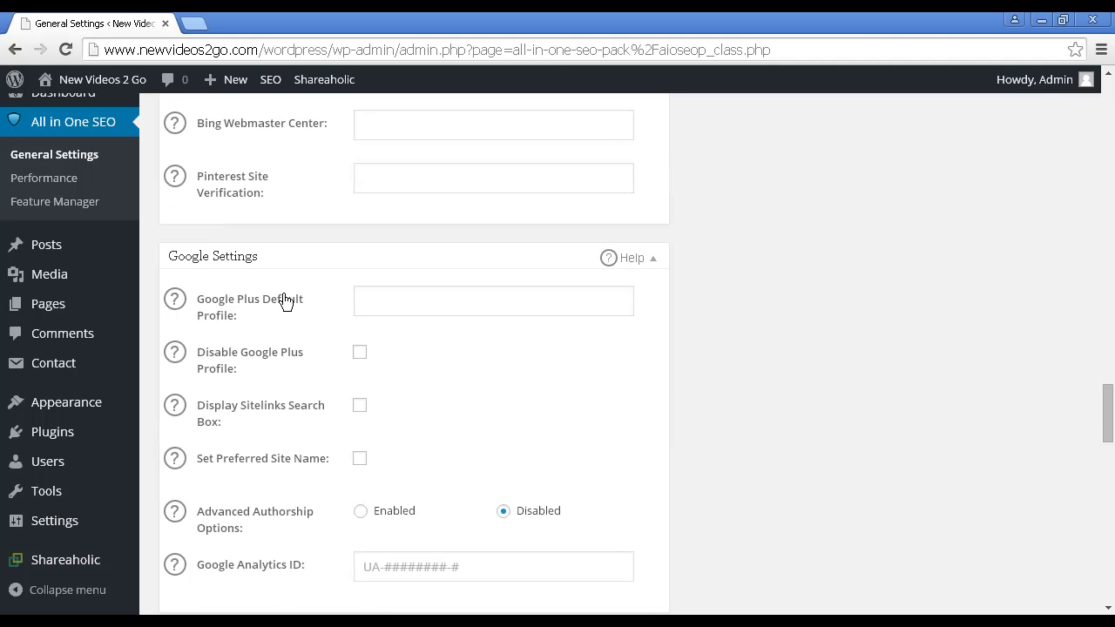
pyautogui.scroll(-1, 272, 300)
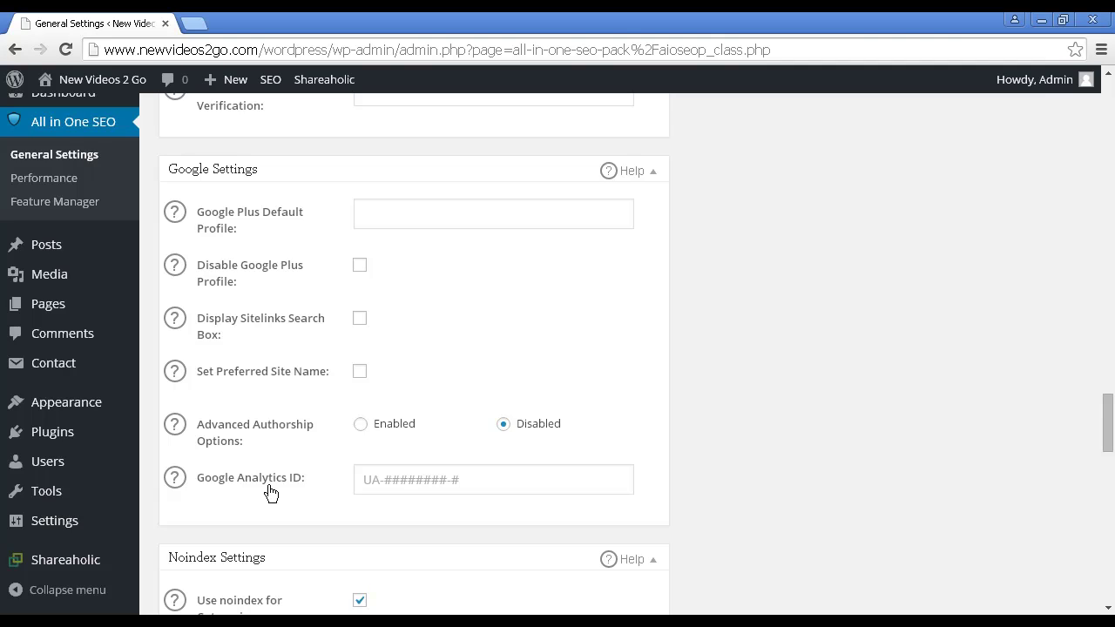
# Step: Examine the noindex and advanced settings down to the end of the All in One SEO Pack general settings
pyautogui.scroll(-2, 273, 457)
pyautogui.scroll(-1, 277, 436)
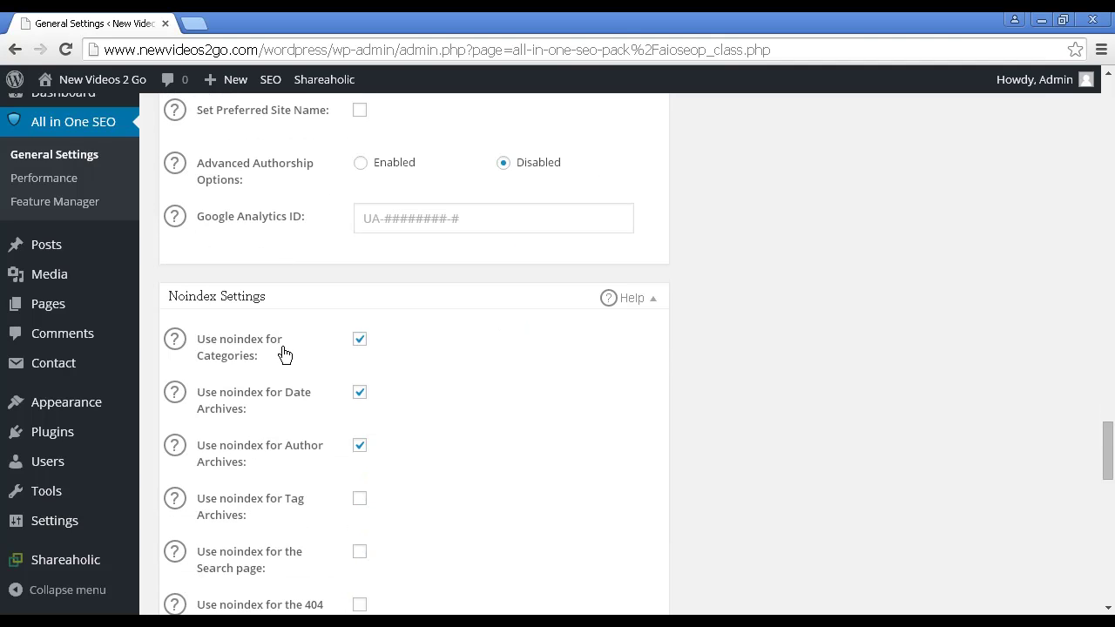
pyautogui.scroll(-1, 284, 353)
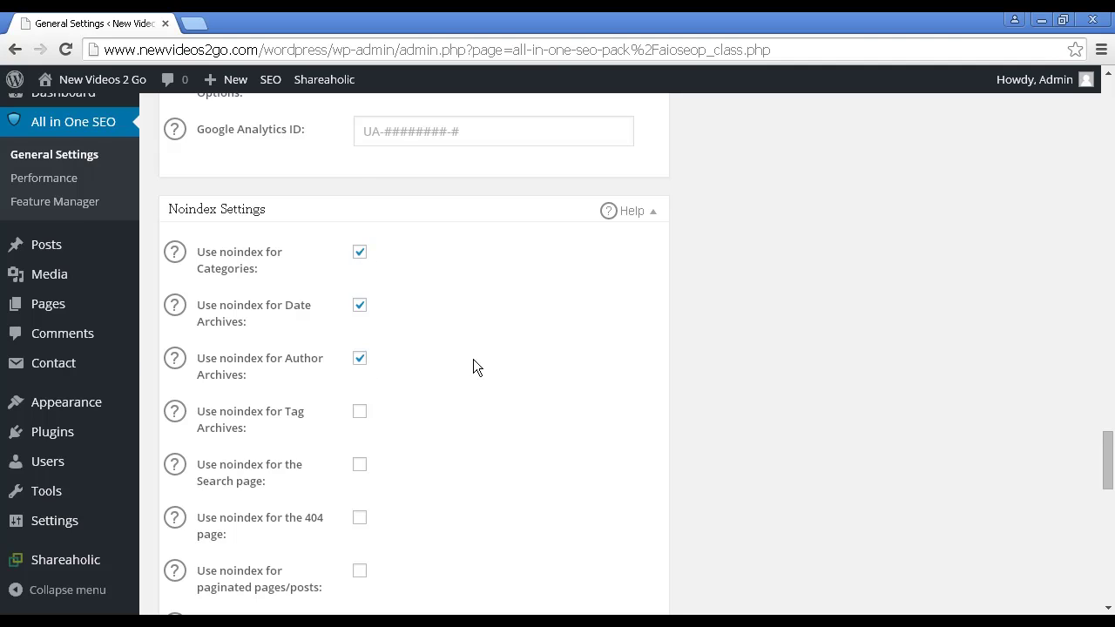
pyautogui.scroll(-5, 474, 348)
pyautogui.scroll(-1, 474, 337)
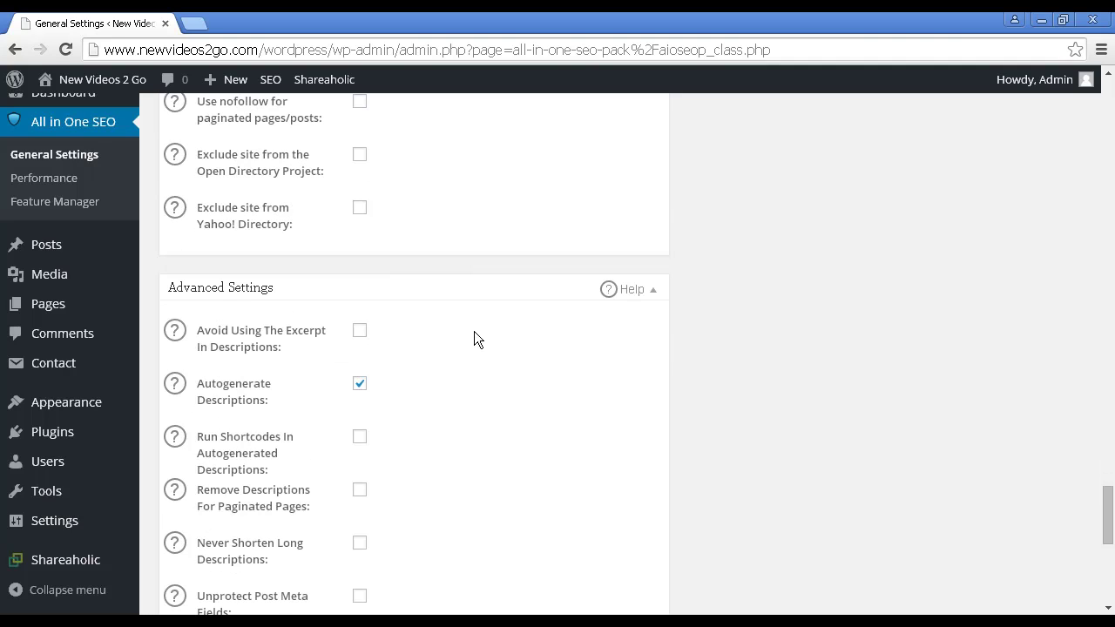
pyautogui.scroll(-2, 474, 338)
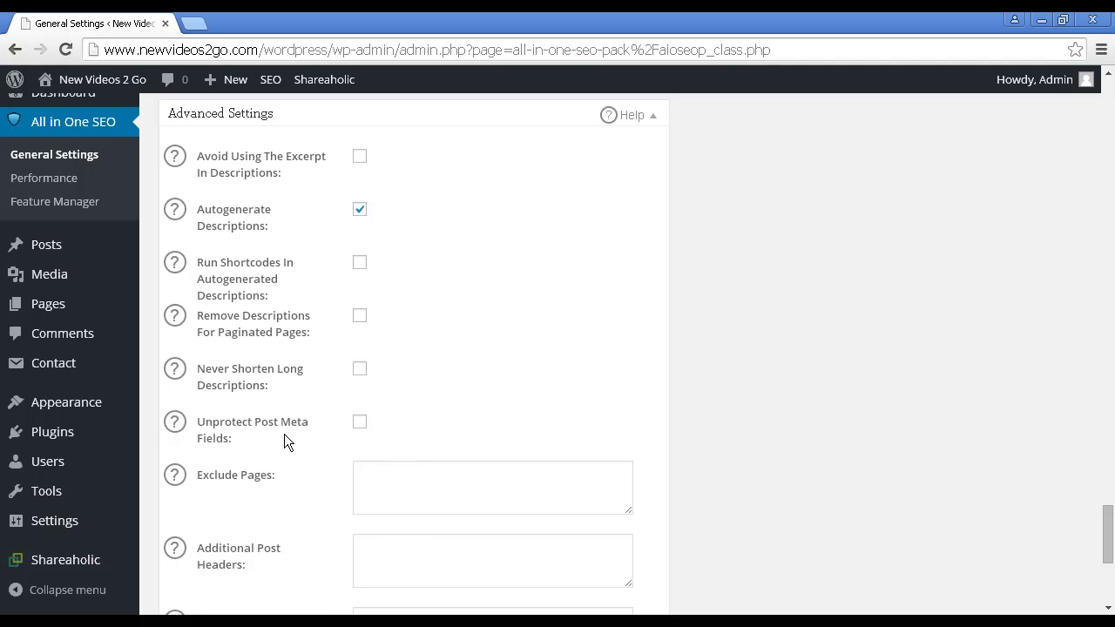
pyautogui.scroll(-1, 288, 440)
pyautogui.scroll(-1, 244, 401)
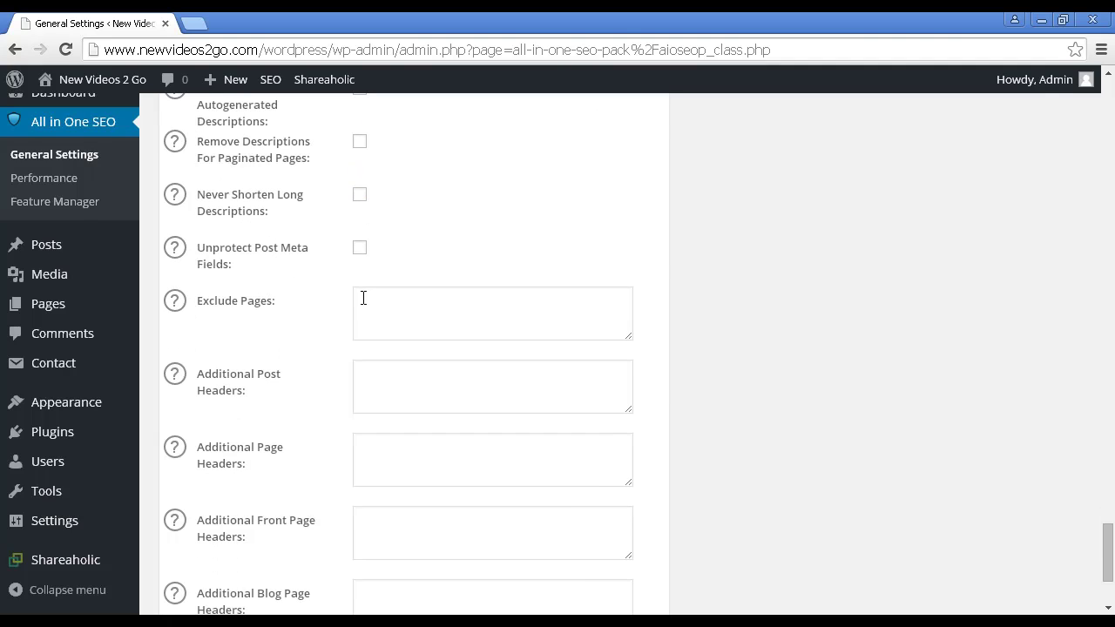
pyautogui.scroll(-2, 298, 398)
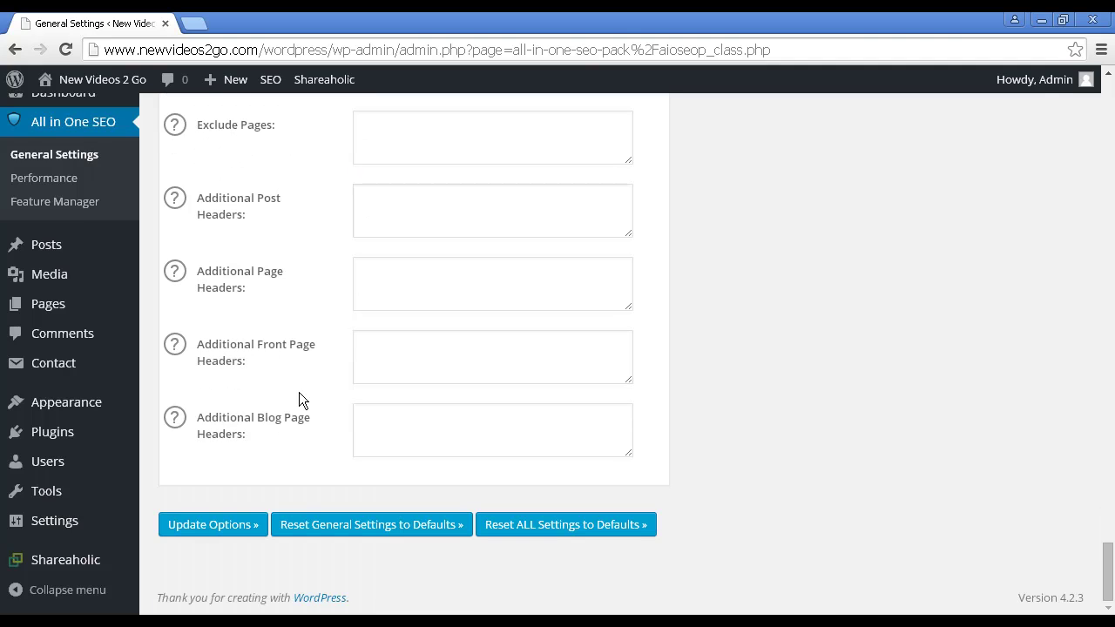
# Step: Look through the All in One SEO performance options and the modules offered in its Feature Manager
pyautogui.click(53, 178)
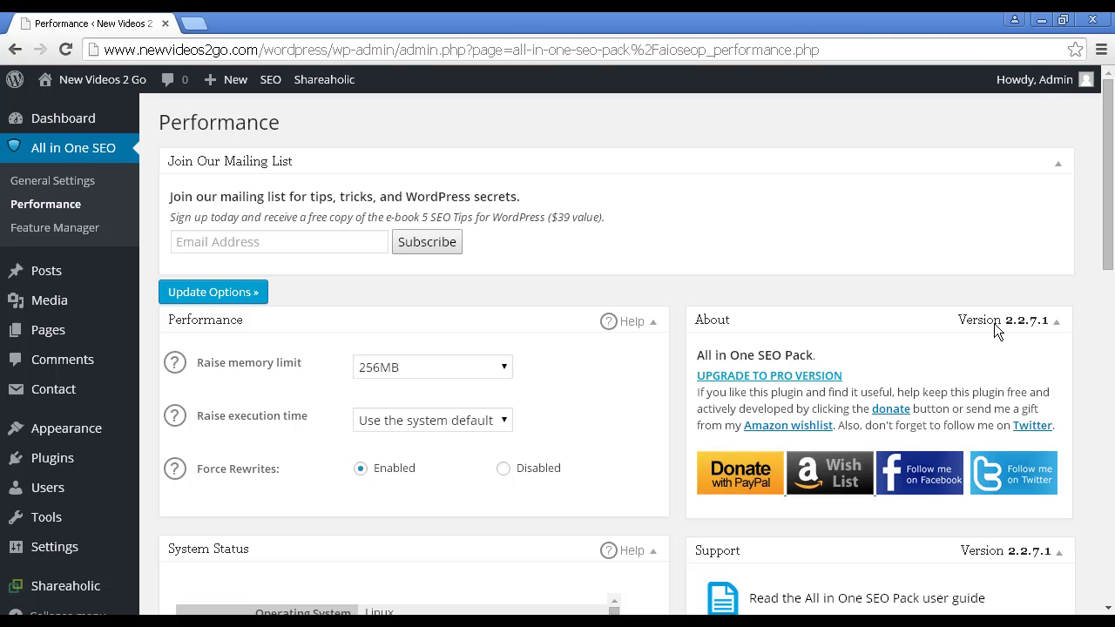
pyautogui.moveTo(1111, 180); pyautogui.dragTo(1113, 248)
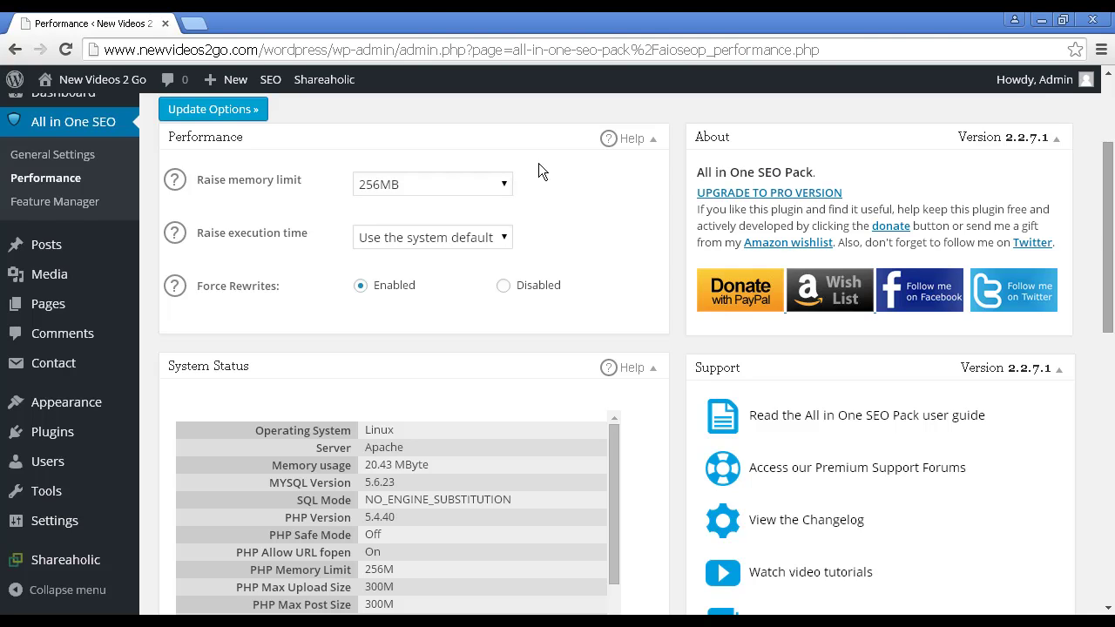
pyautogui.click(71, 203)
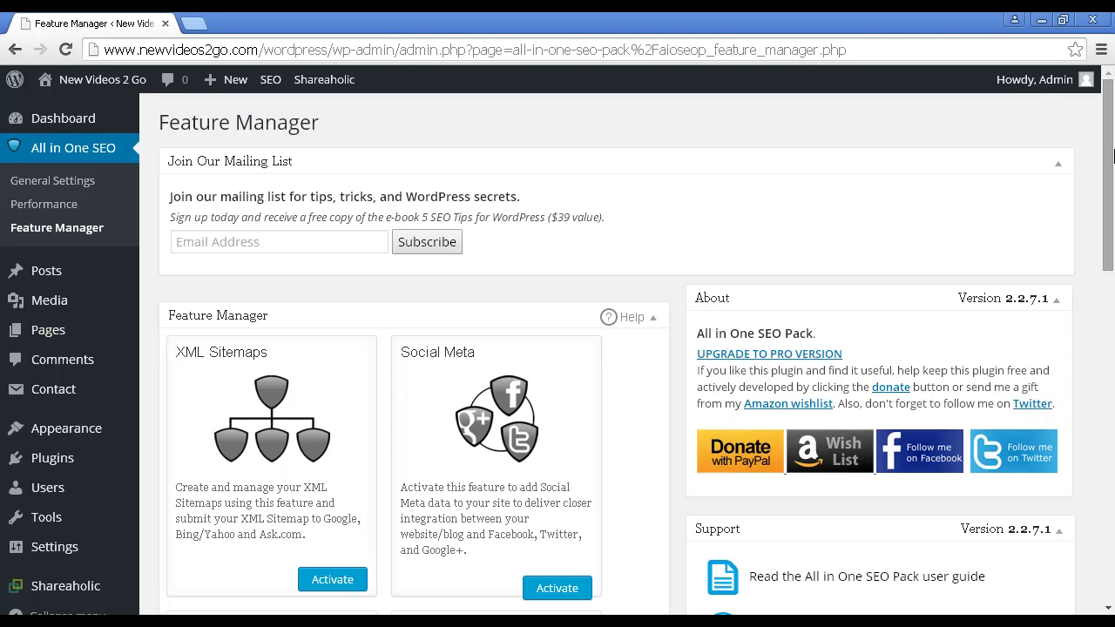
pyautogui.moveTo(1113, 155); pyautogui.dragTo(1113, 207)
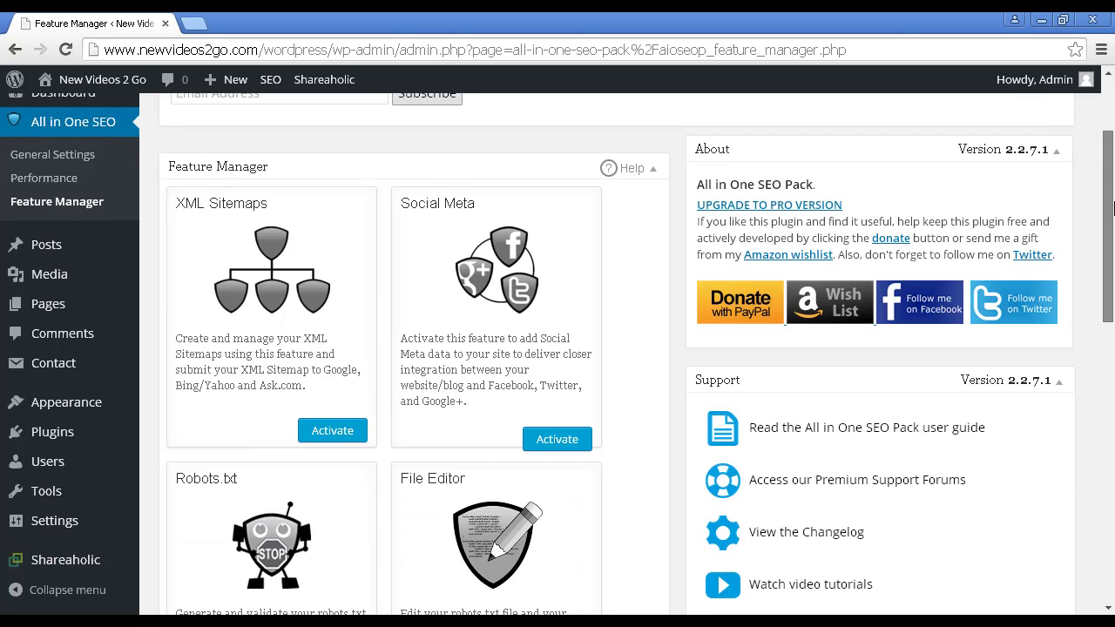
pyautogui.moveTo(1113, 240); pyautogui.dragTo(1113, 272)
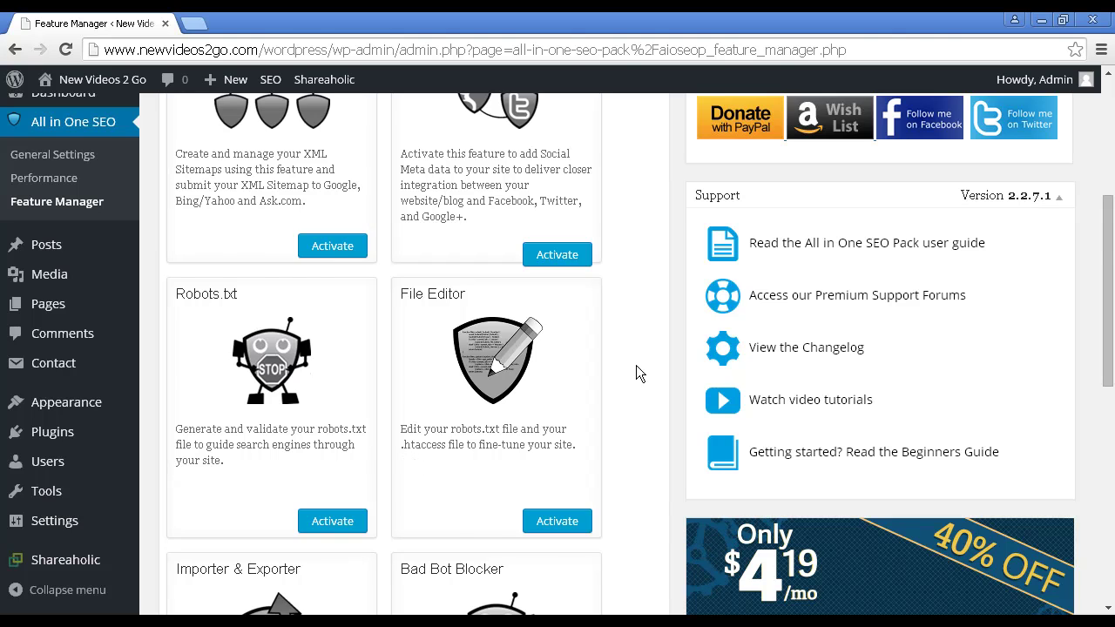
pyautogui.scroll(-2, 745, 298)
pyautogui.scroll(-1, 745, 298)
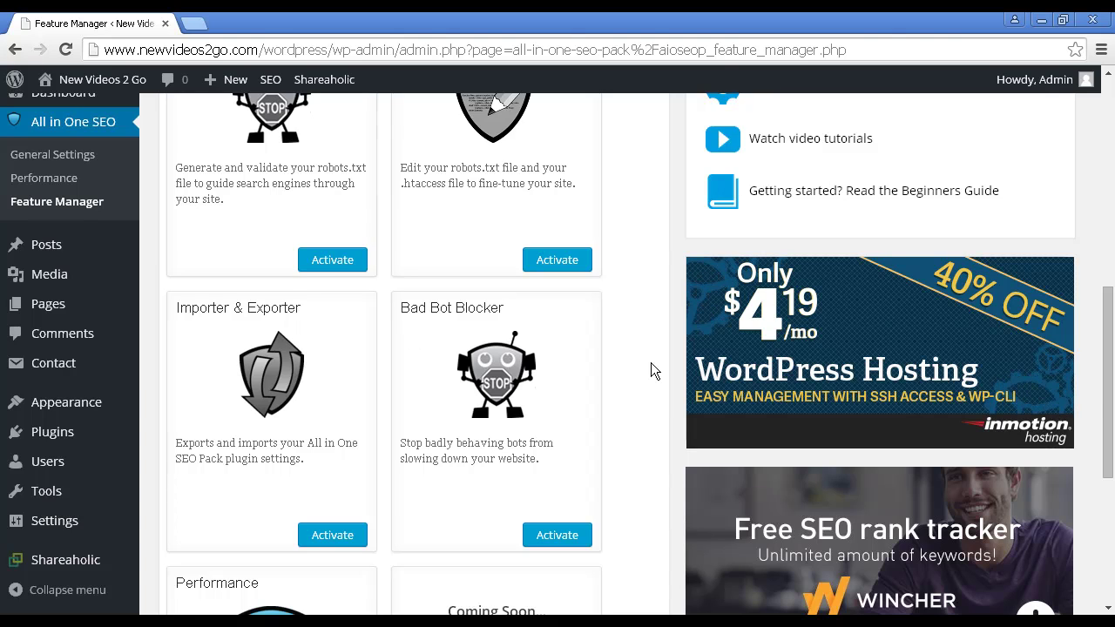
pyautogui.scroll(-4, 651, 362)
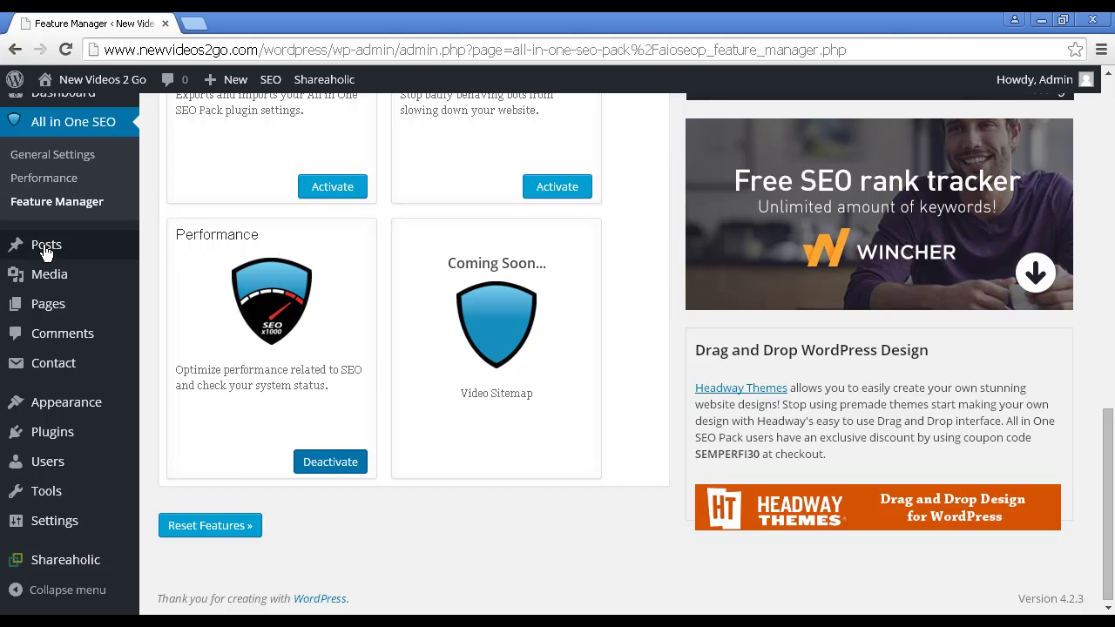
# Step: Open the Hello world! post for editing, examine its All in One SEO Pack fields, and return to the posts list
pyautogui.moveTo(45, 251)
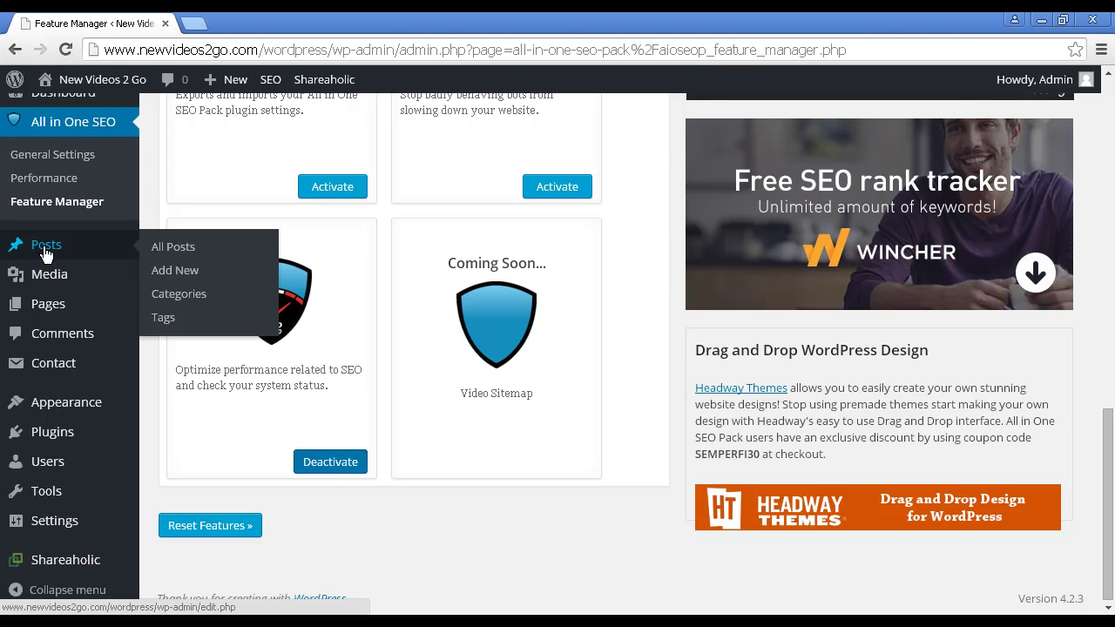
pyautogui.click(166, 251)
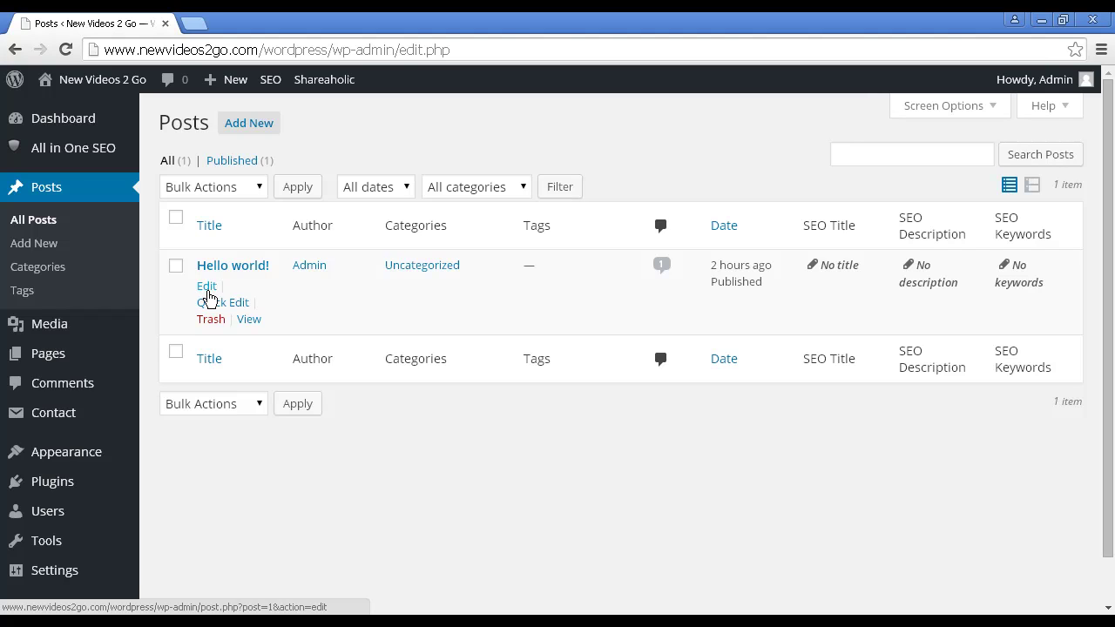
pyautogui.click(207, 289)
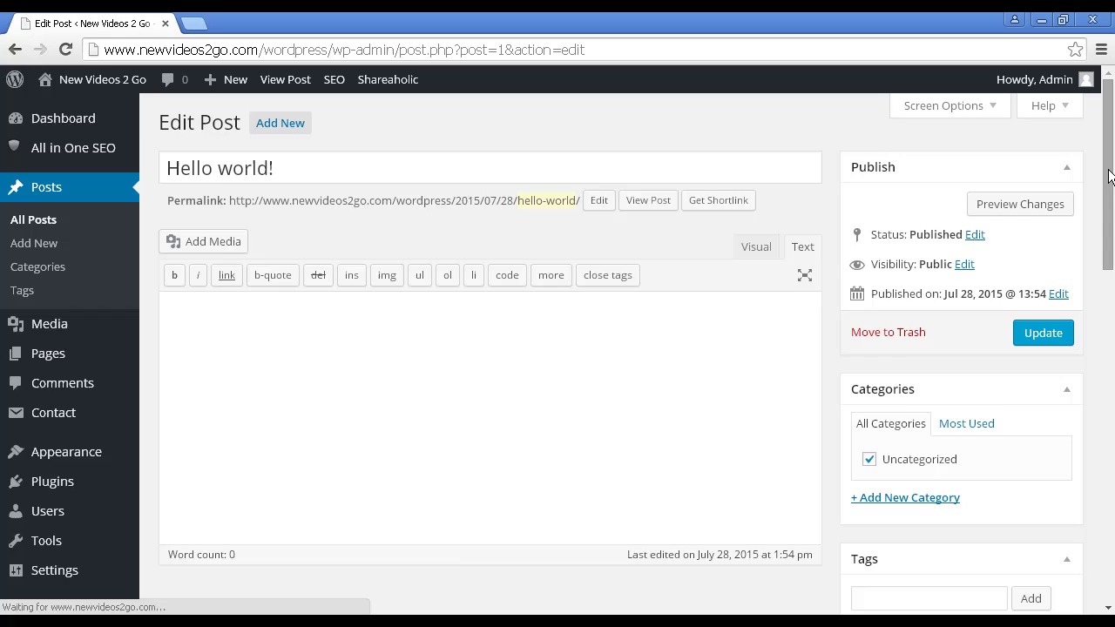
pyautogui.moveTo(1109, 143); pyautogui.dragTo(1109, 316)
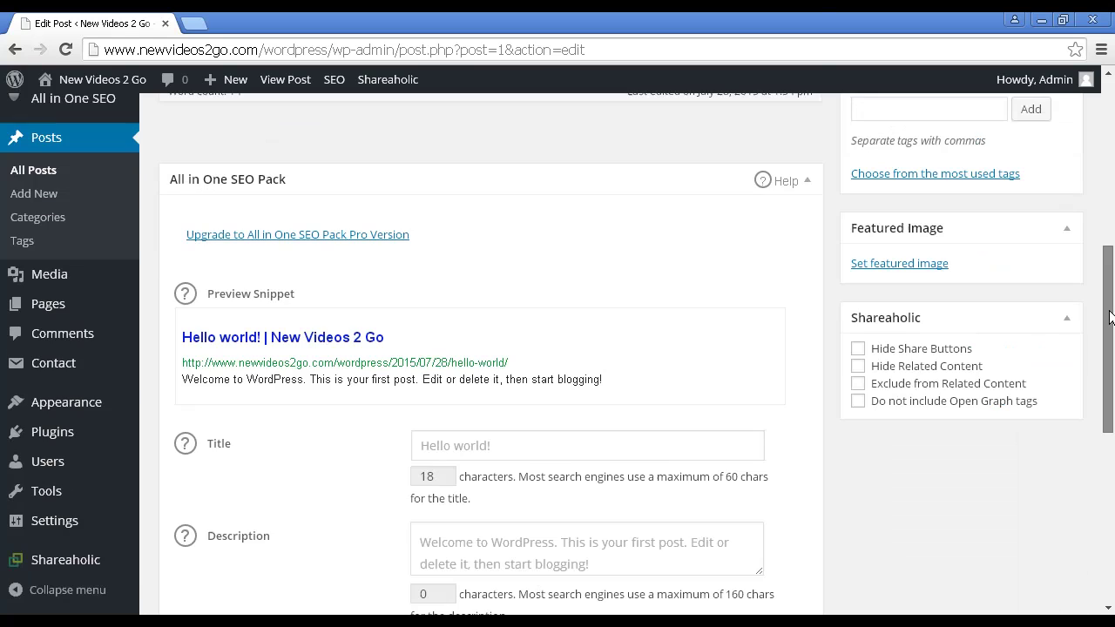
pyautogui.scroll(-2, 1109, 316)
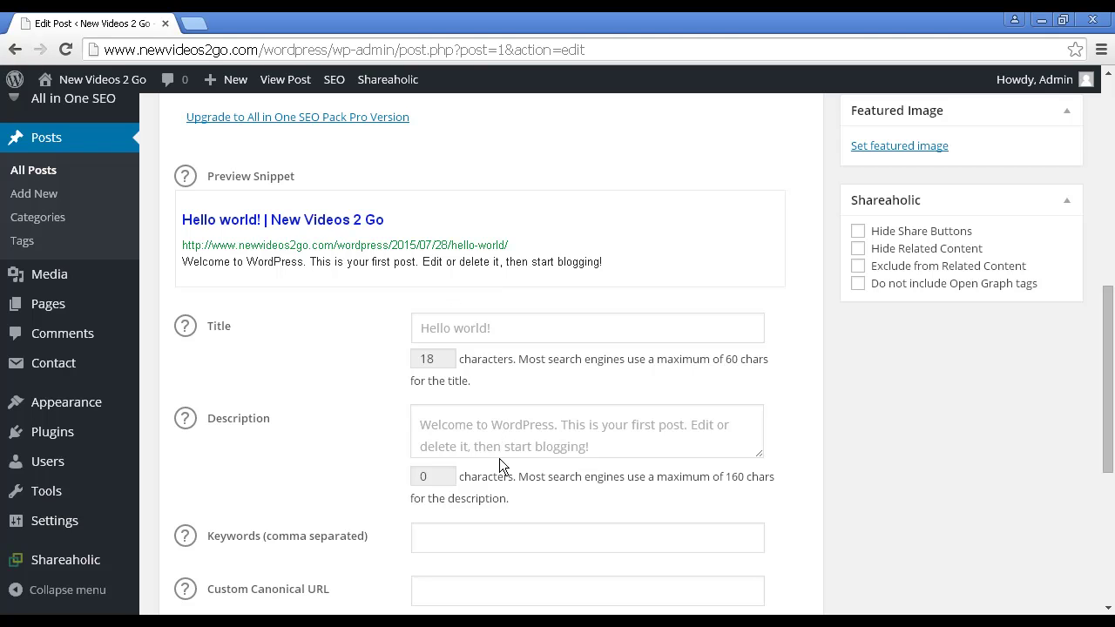
pyautogui.scroll(-1, 336, 443)
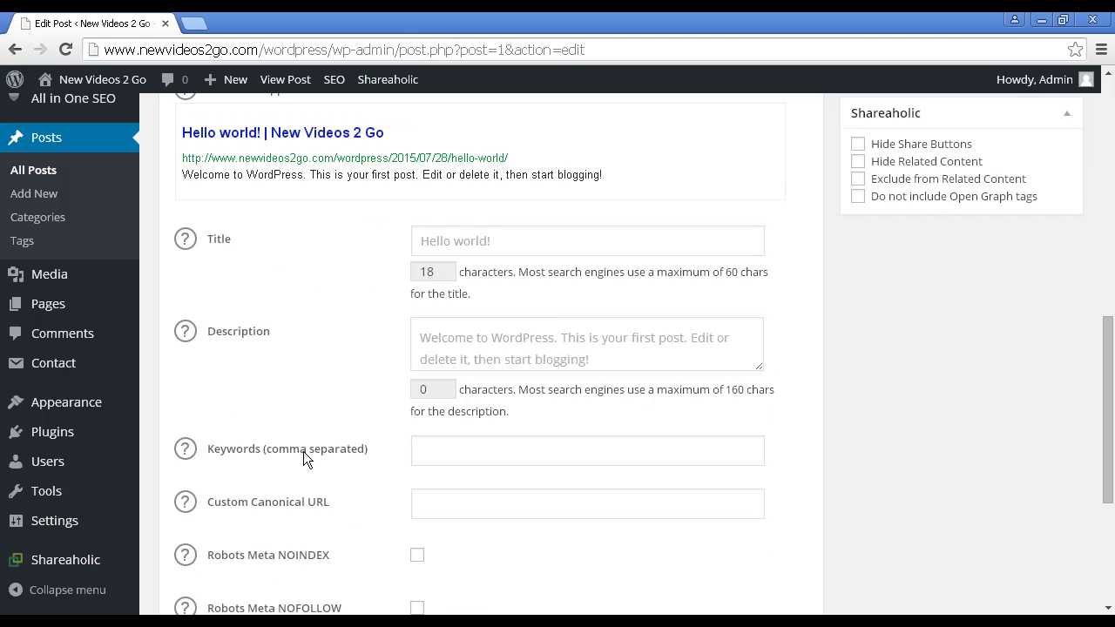
pyautogui.scroll(-1, 364, 427)
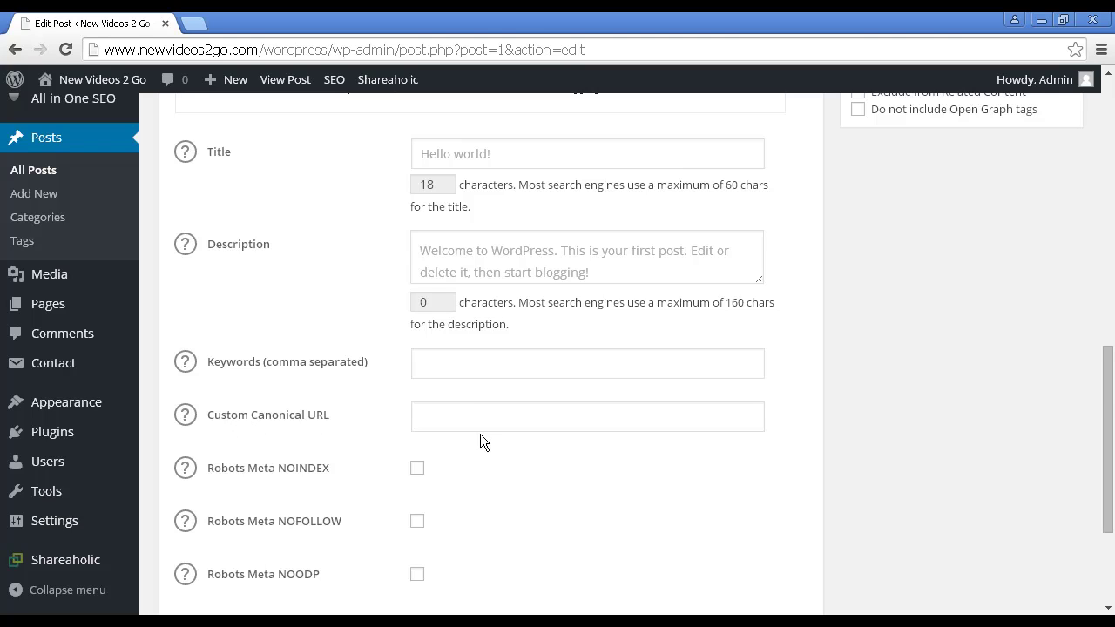
pyautogui.scroll(-2, 456, 403)
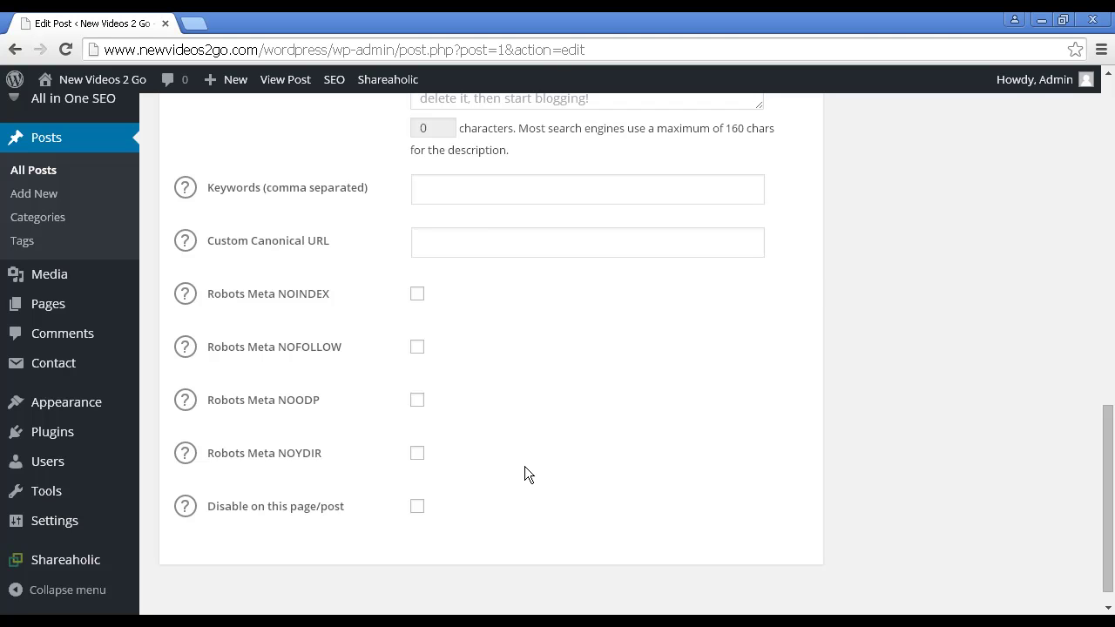
pyautogui.scroll(9, 535, 349)
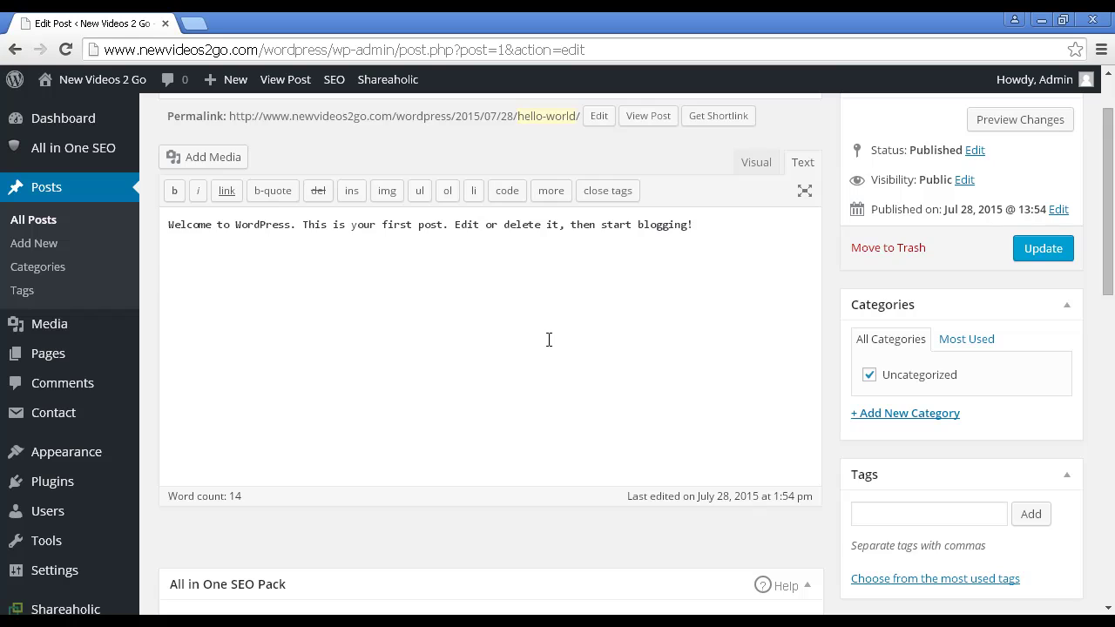
pyautogui.scroll(1, 536, 349)
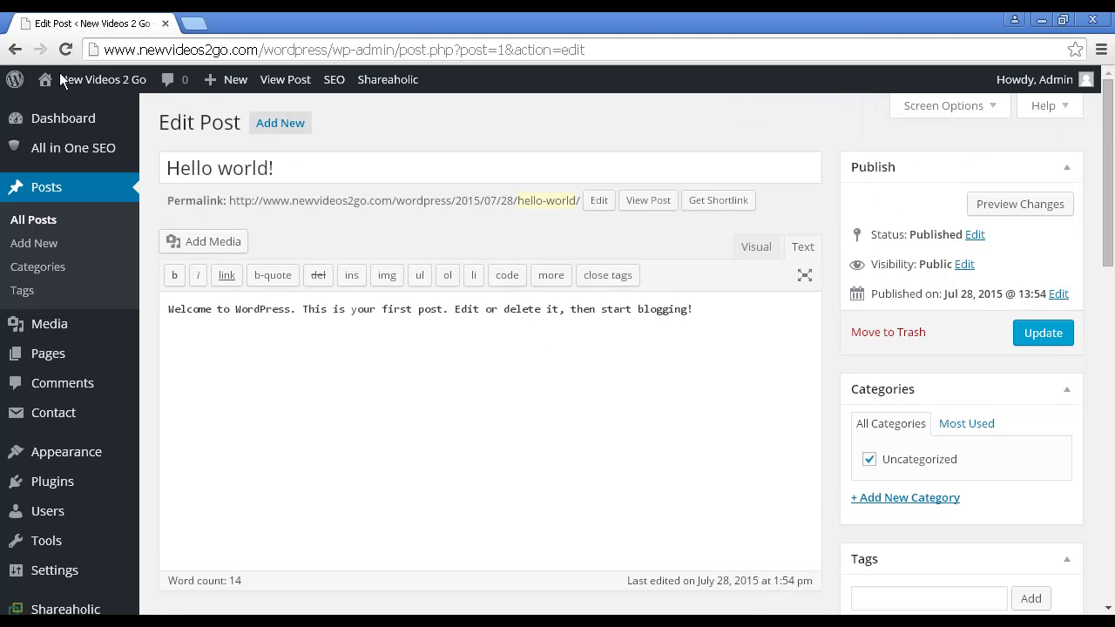
pyautogui.click(13, 50)
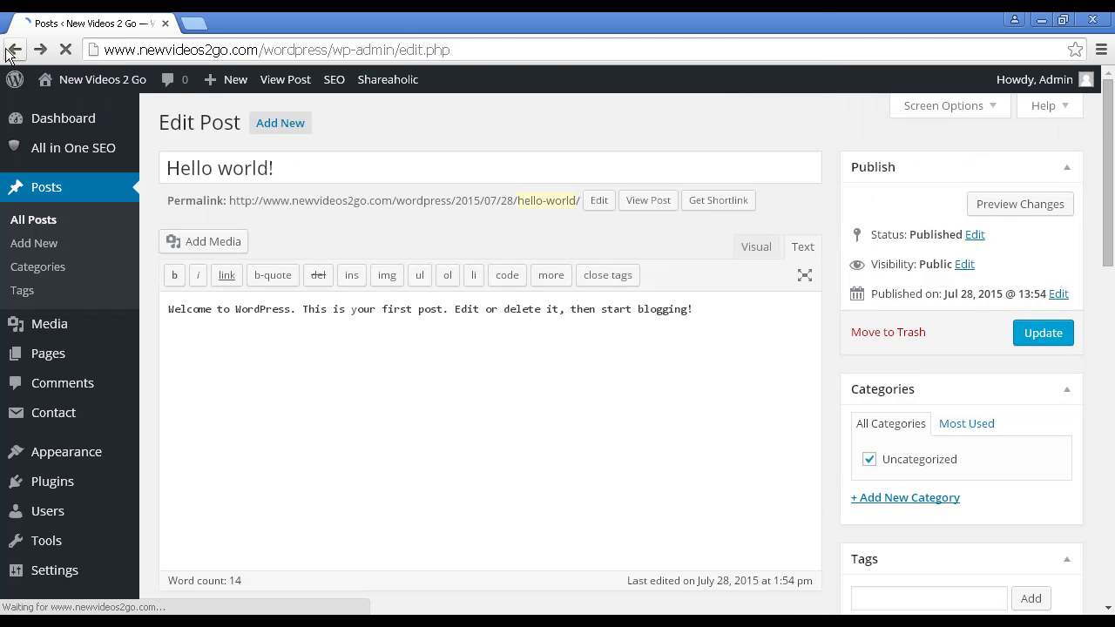